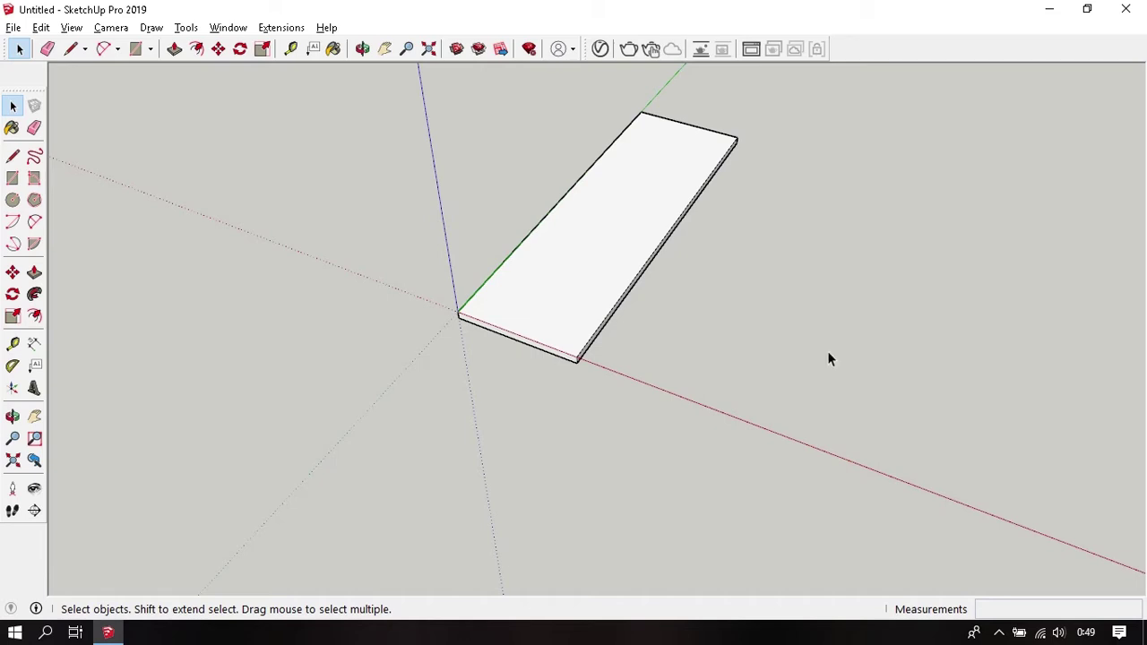
Orbit and zoom the view along the thin slab toward its corner
mouse_move(658, 254)
middle_down()
mouse_move(481, 274)
mouse_move(556, 288)
mouse_move(627, 333)
mouse_move(640, 432)
mouse_move(555, 328)
middle_up()
scroll(592, 335, up, 2)
Draw a 200 × 200 mm square on the slab and extrude it 3000 mm into a post
key(r)
click(528, 256)
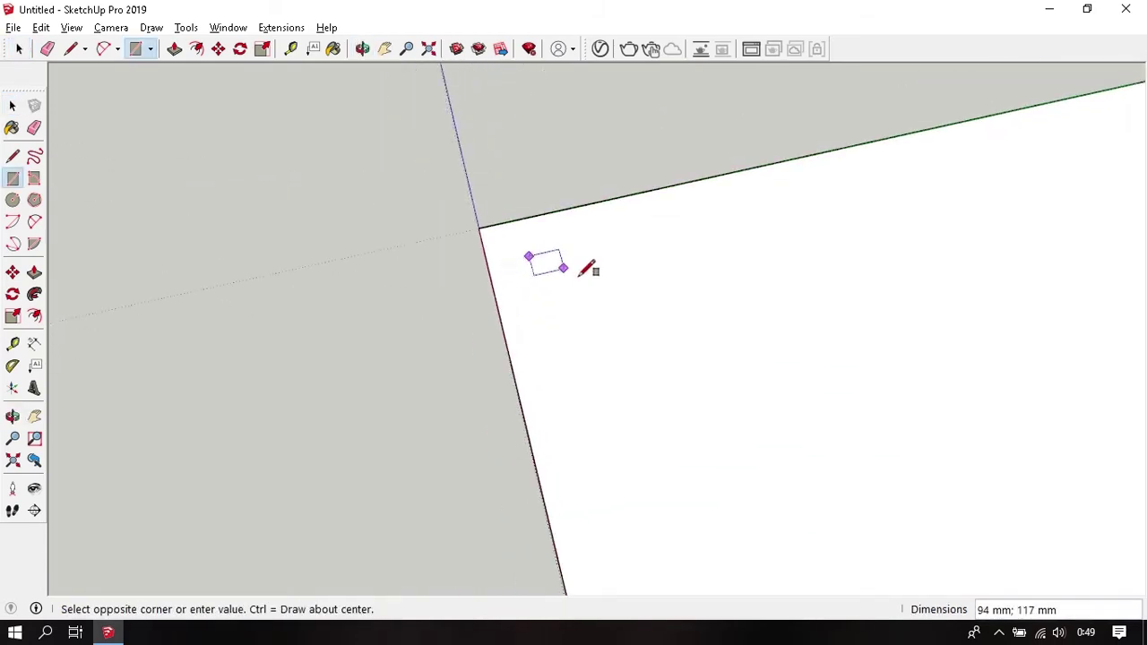
text(2)
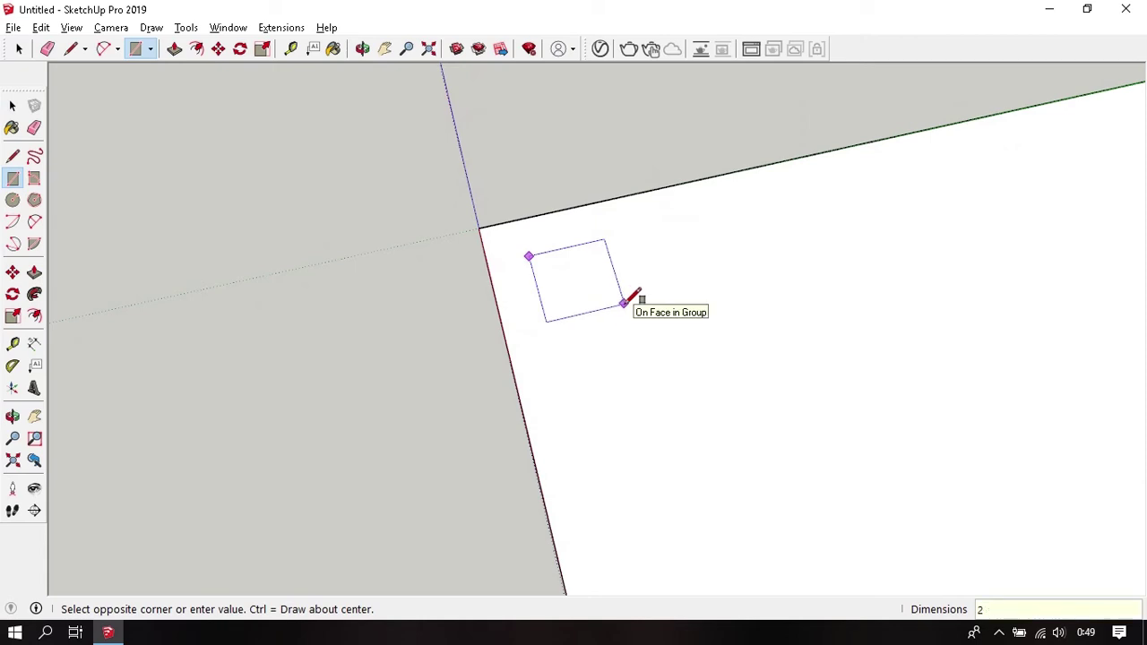
text(00;200)
key(Return)
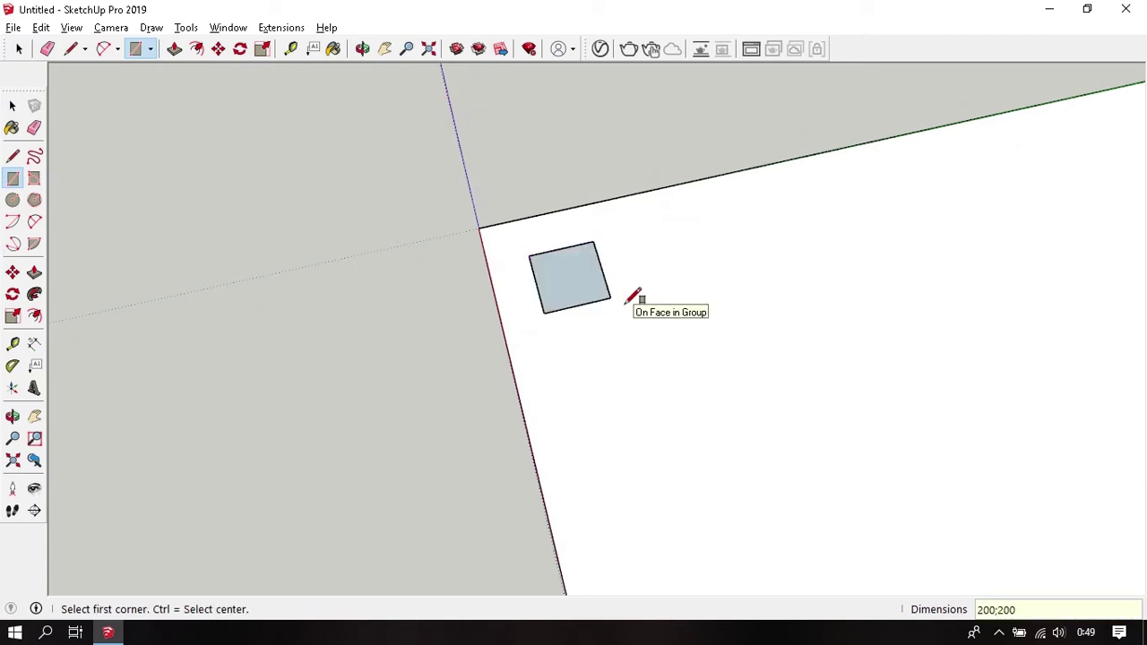
key(p)
click(579, 284)
scroll(564, 274, down, 1)
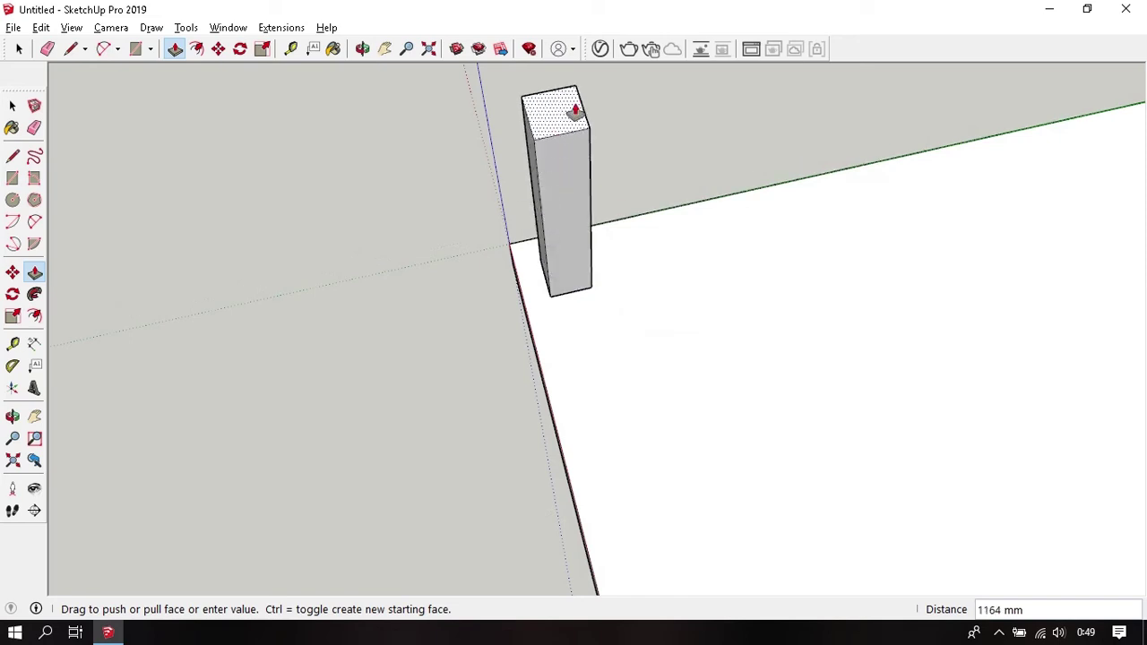
scroll(591, 94, up, 1)
text(30)
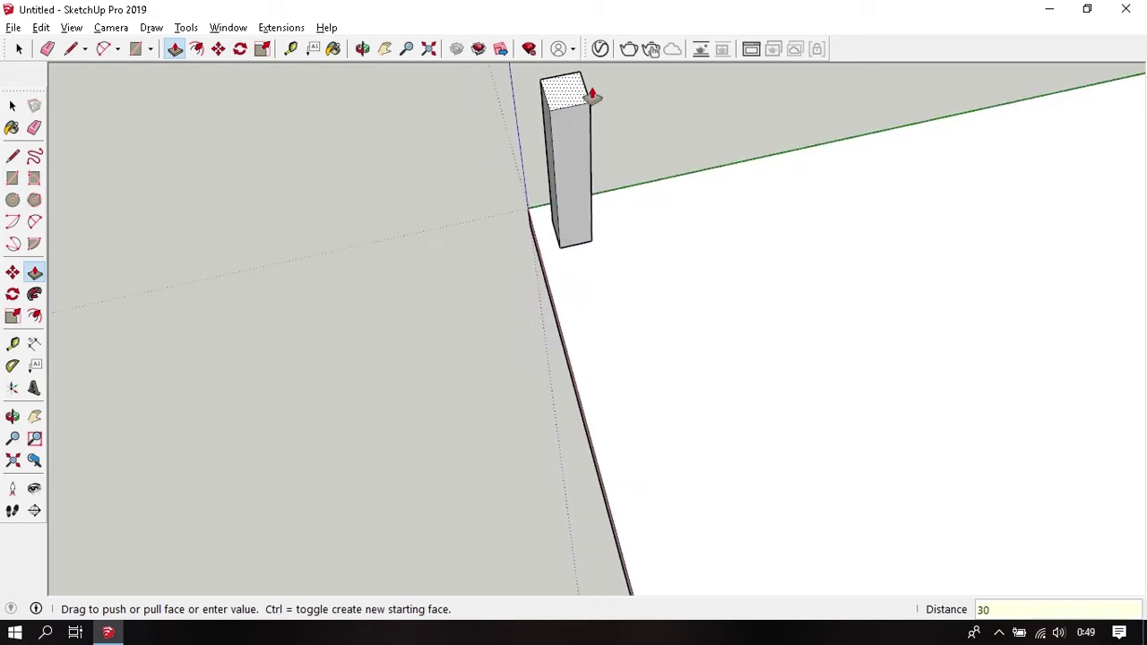
text(00)
key(Return)
Make the whole post a component and select it at its base
mouse_move(591, 94)
middle_down()
mouse_move(613, 385)
mouse_move(579, 277)
middle_up()
key(space)
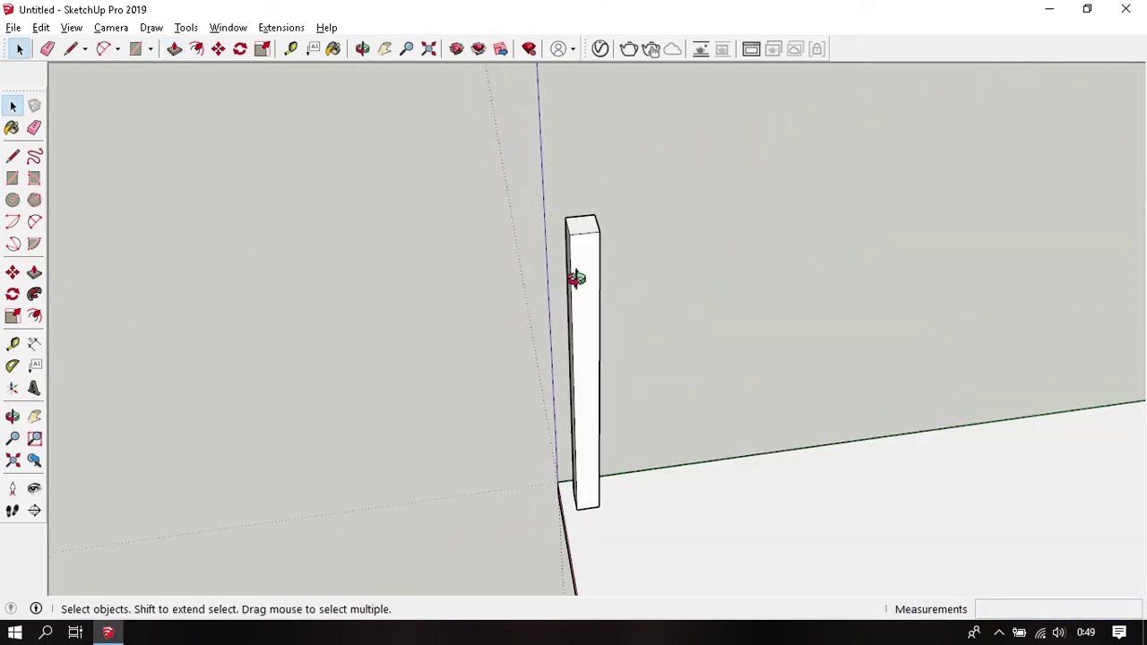
triple_click(587, 293)
right_click(587, 294)
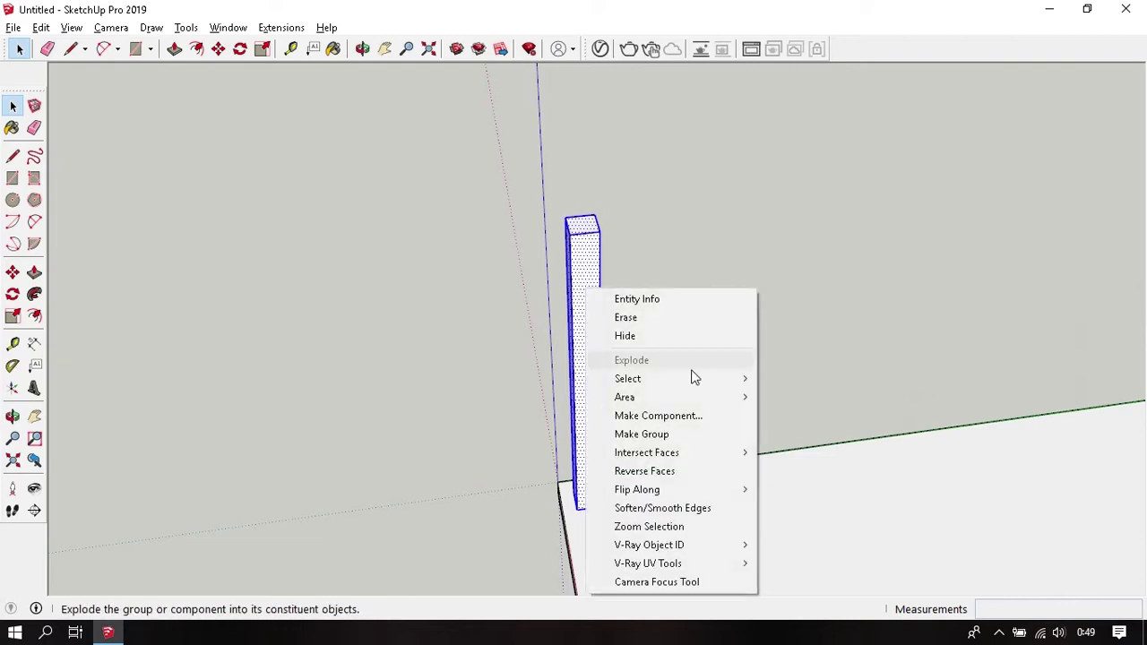
click(709, 417)
key(Return)
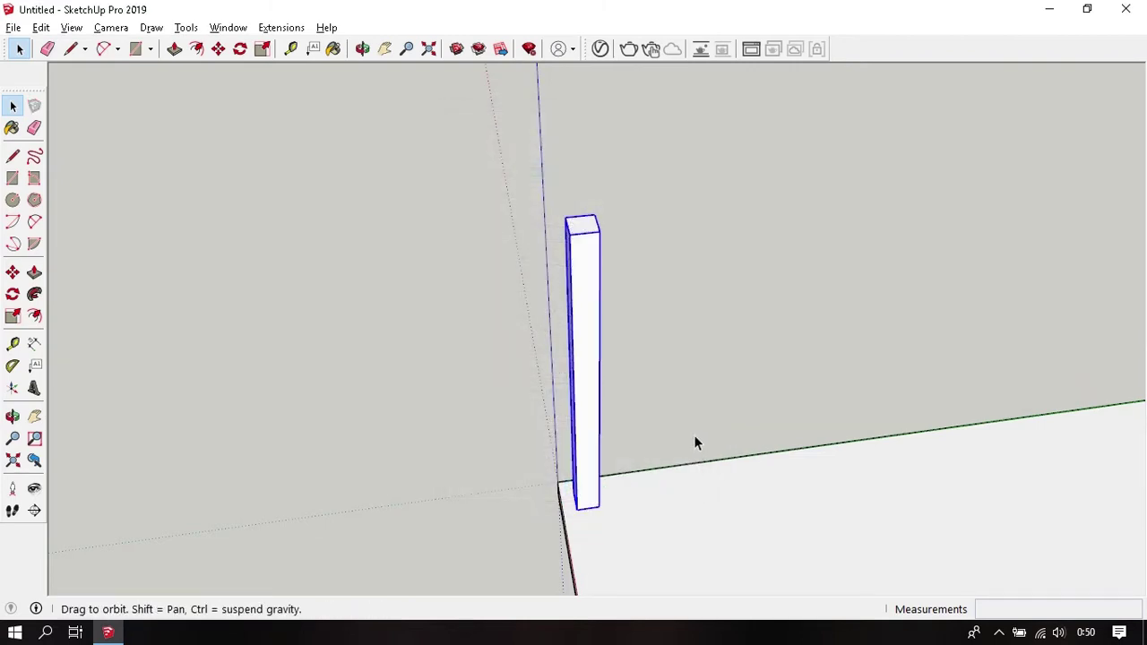
middle_drag(694, 435, 607, 290)
scroll(606, 289, up, 3)
mouse_move(647, 322)
middle_down()
mouse_move(542, 422)
mouse_move(504, 389)
middle_up()
click(511, 384)
Copy the post 3000 mm along the slab's back edge from its base corner
key(m)
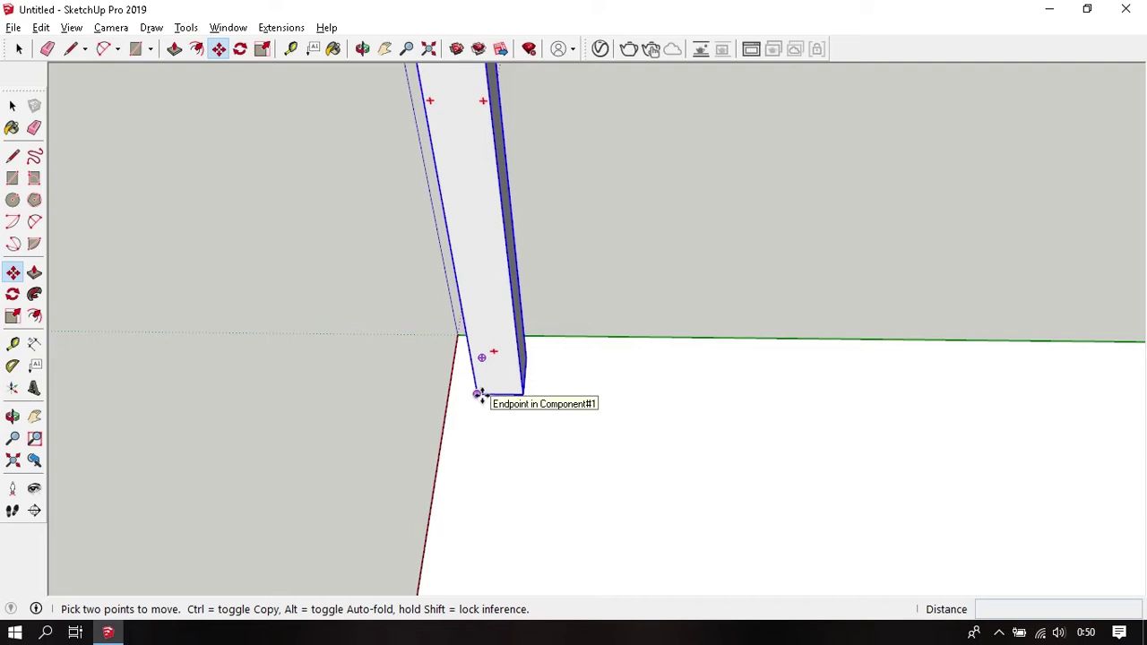
click(477, 394)
key(ctrl)
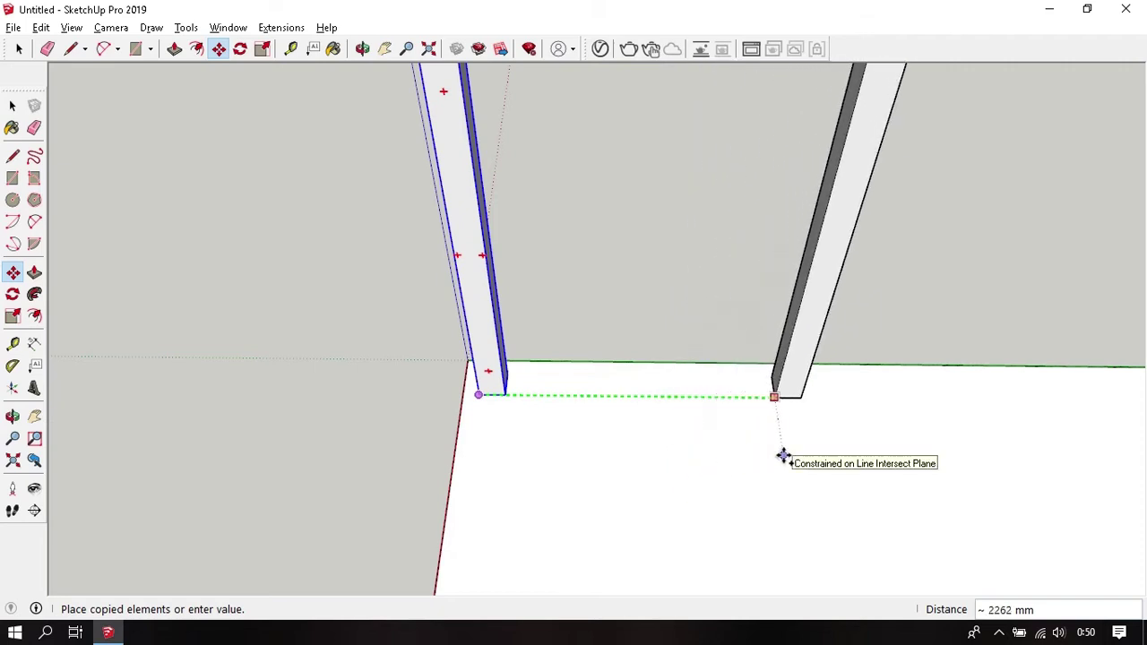
text(3000)
key(Return)
scroll(379, 442, down, 2)
scroll(402, 379, down, 2)
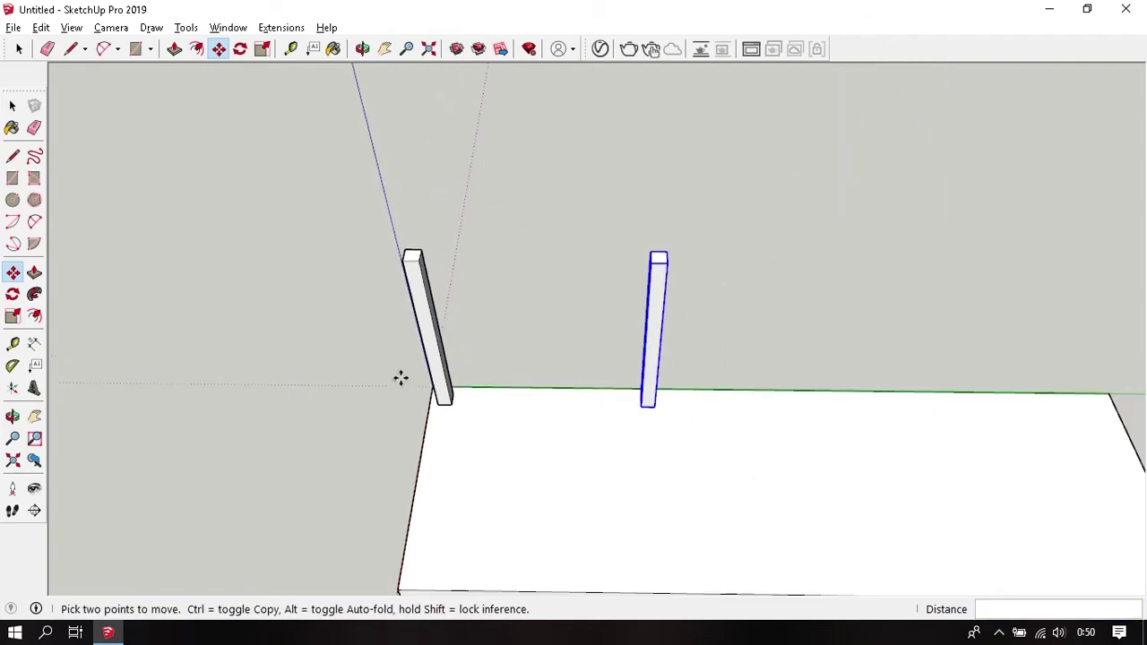
scroll(404, 385, down, 2)
scroll(404, 385, down, 1)
scroll(490, 431, up, 1)
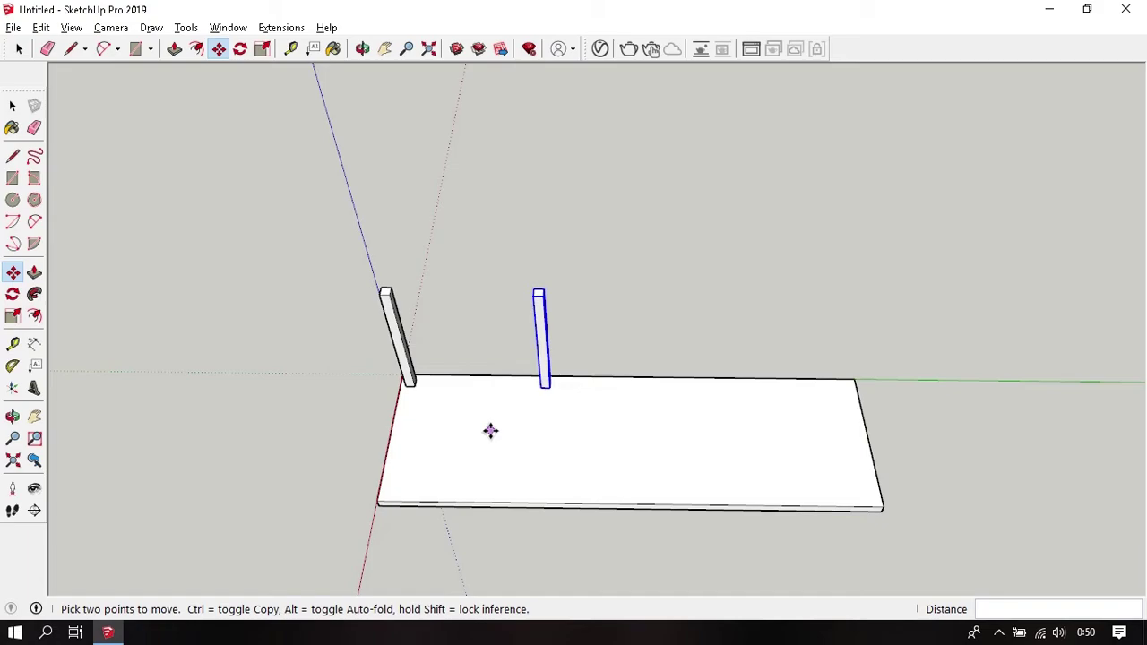
Array the post copy *5 to form a row of six posts
text(*)
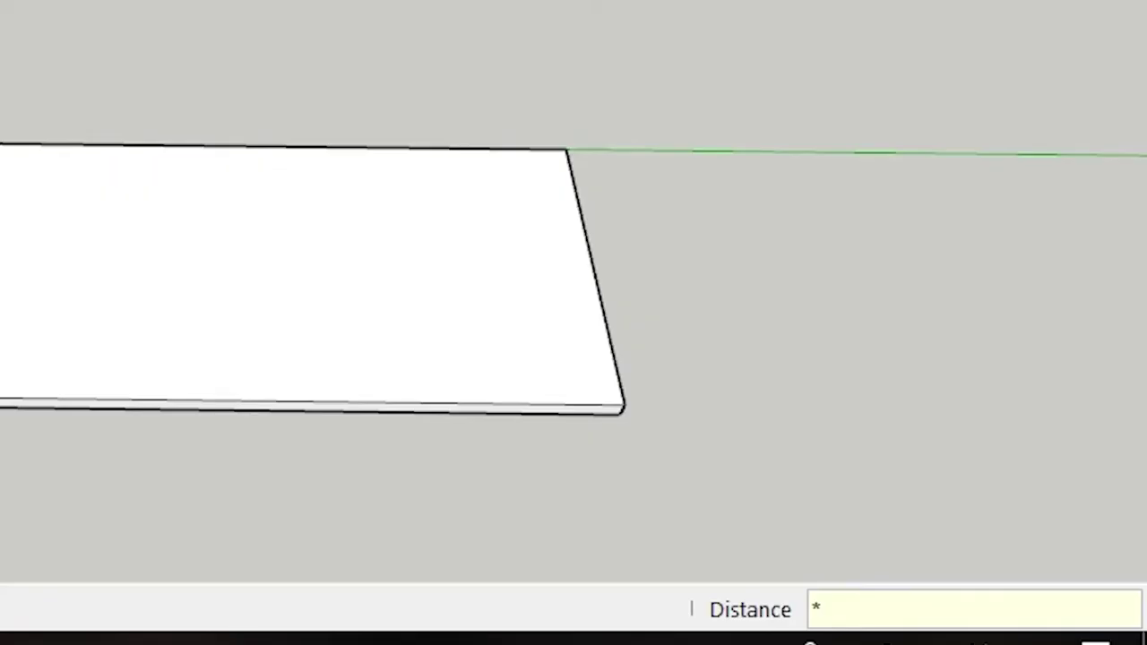
text(5)
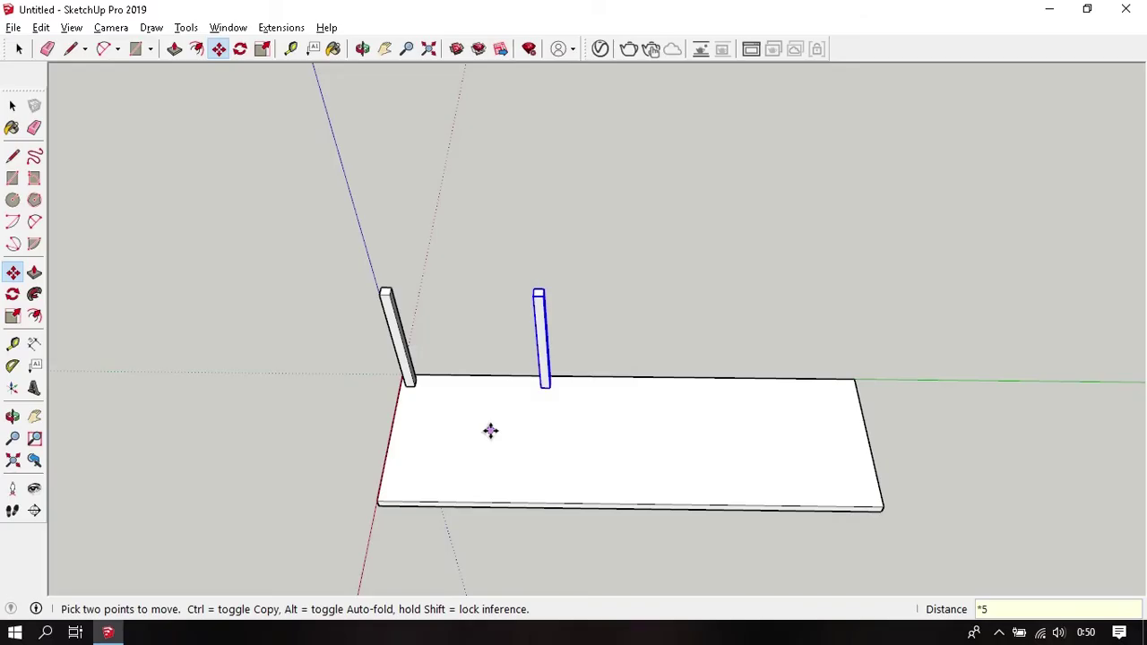
key(Return)
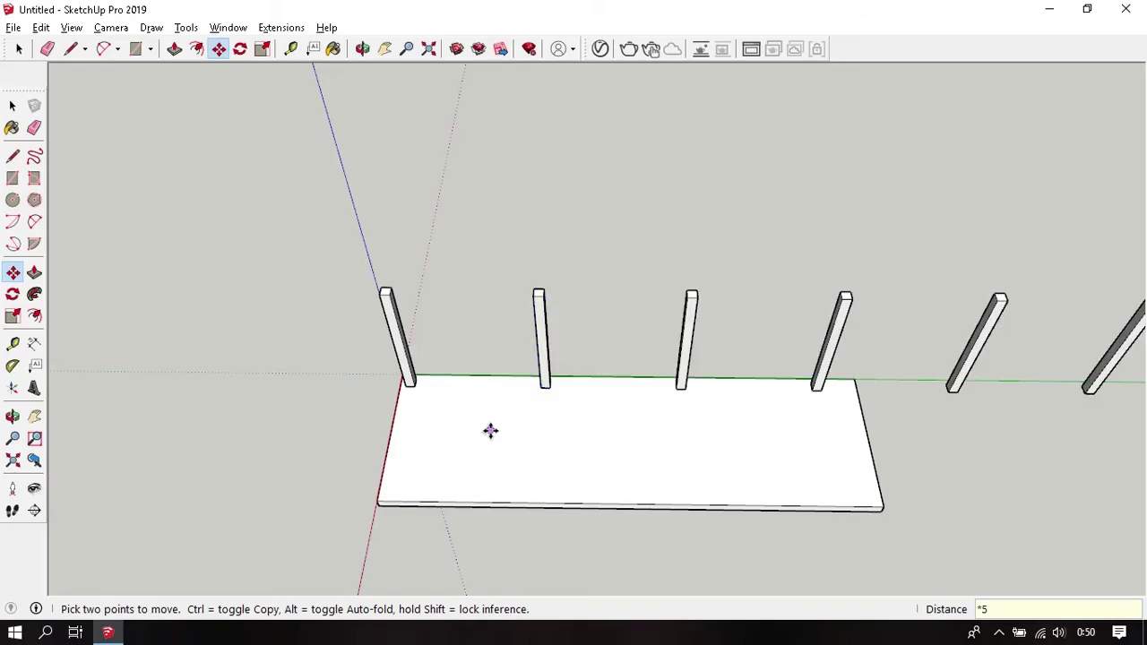
scroll(490, 431, down, 3)
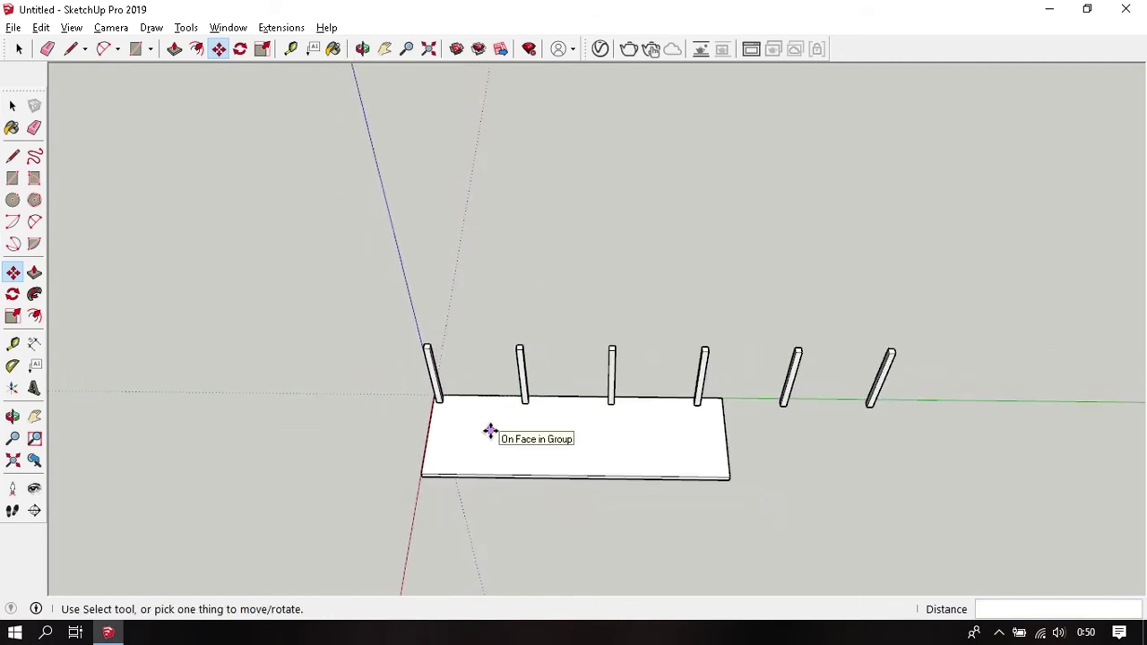
key(space)
scroll(490, 431, up, 2)
scroll(449, 413, up, 1)
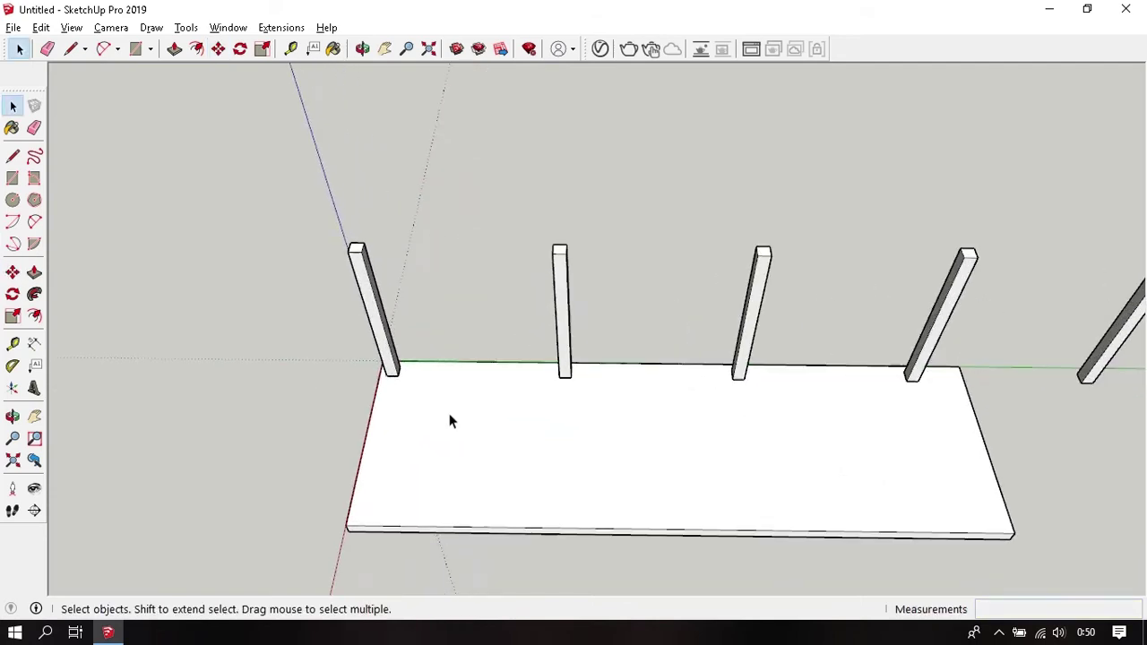
scroll(486, 387, up, 3)
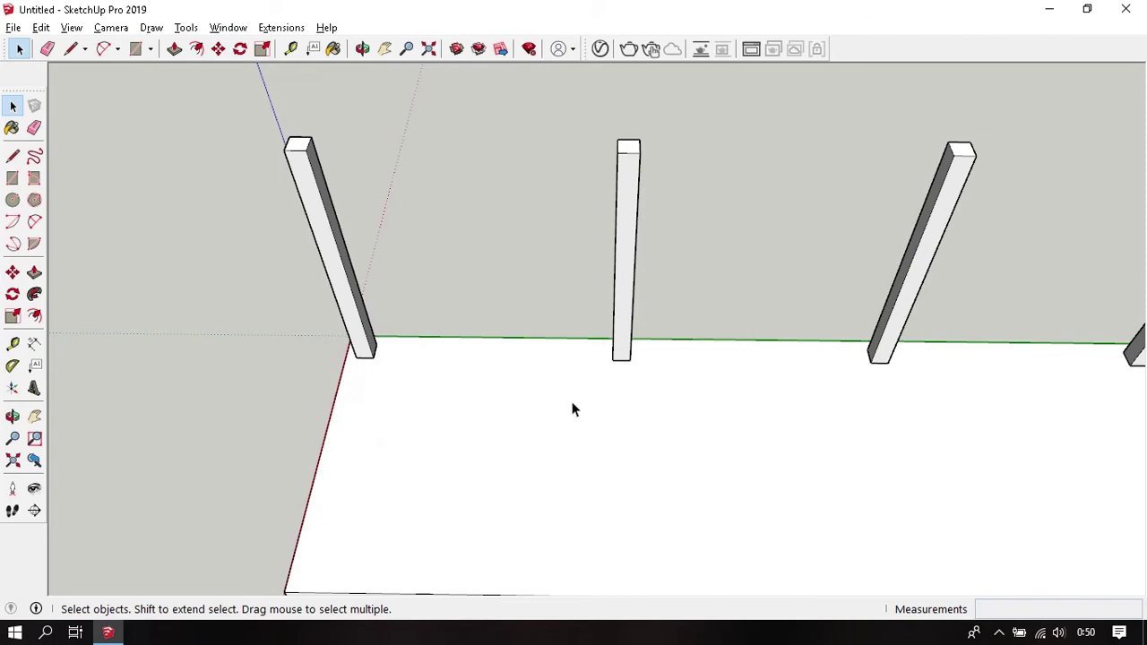
middle_drag(571, 405, 527, 416)
key(t)
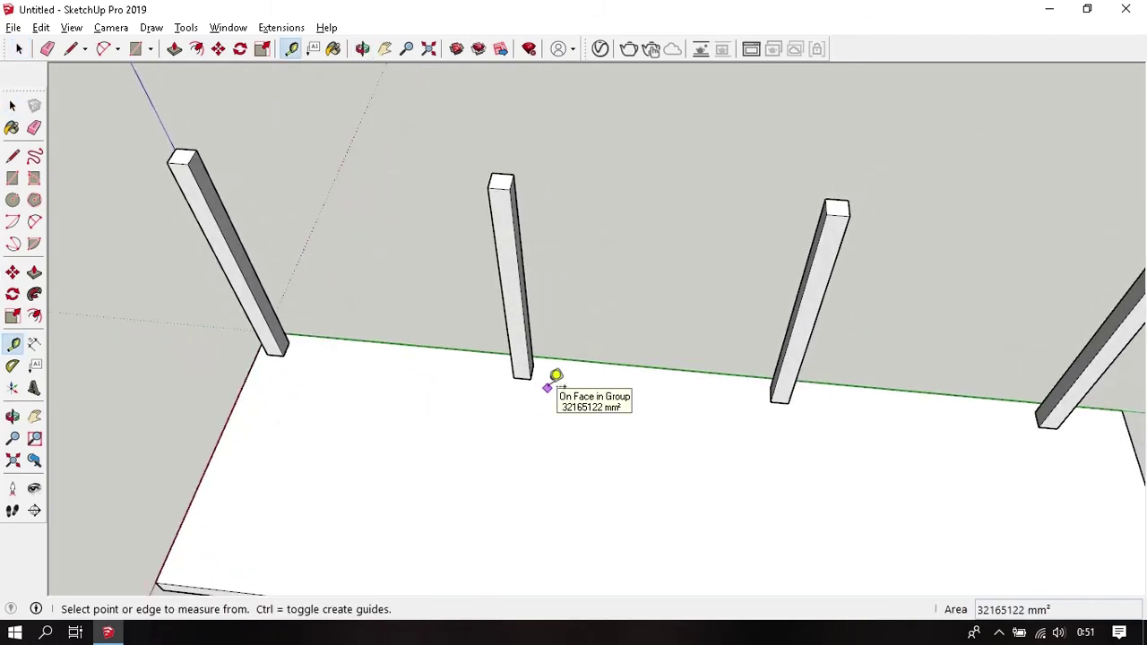
click(530, 380)
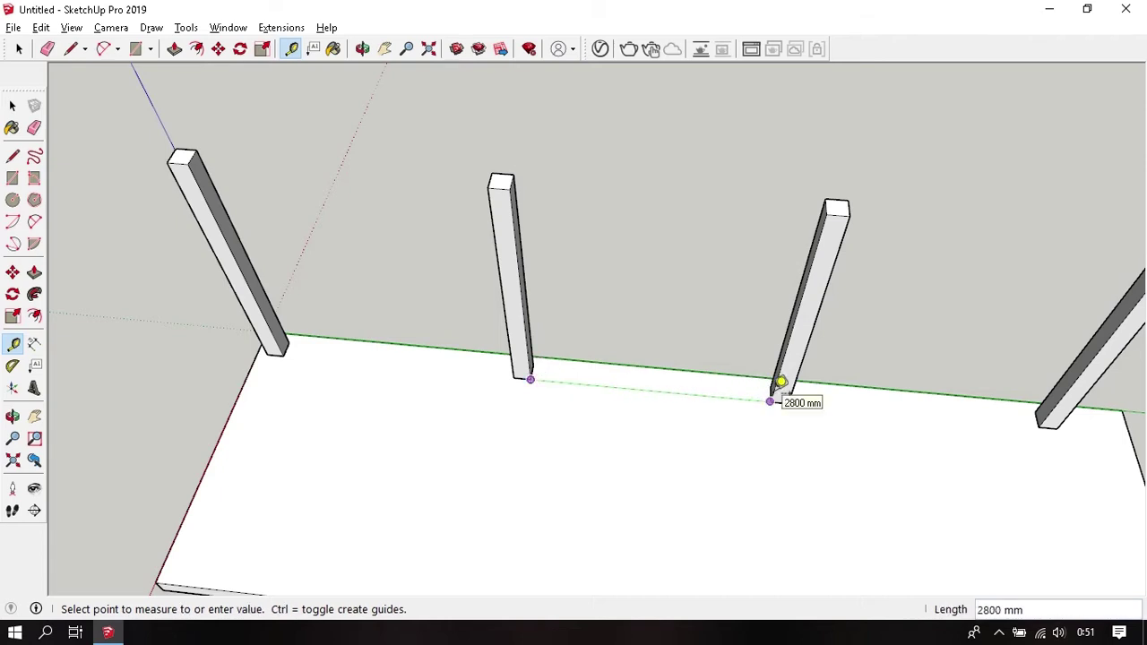
scroll(779, 383, up, 2)
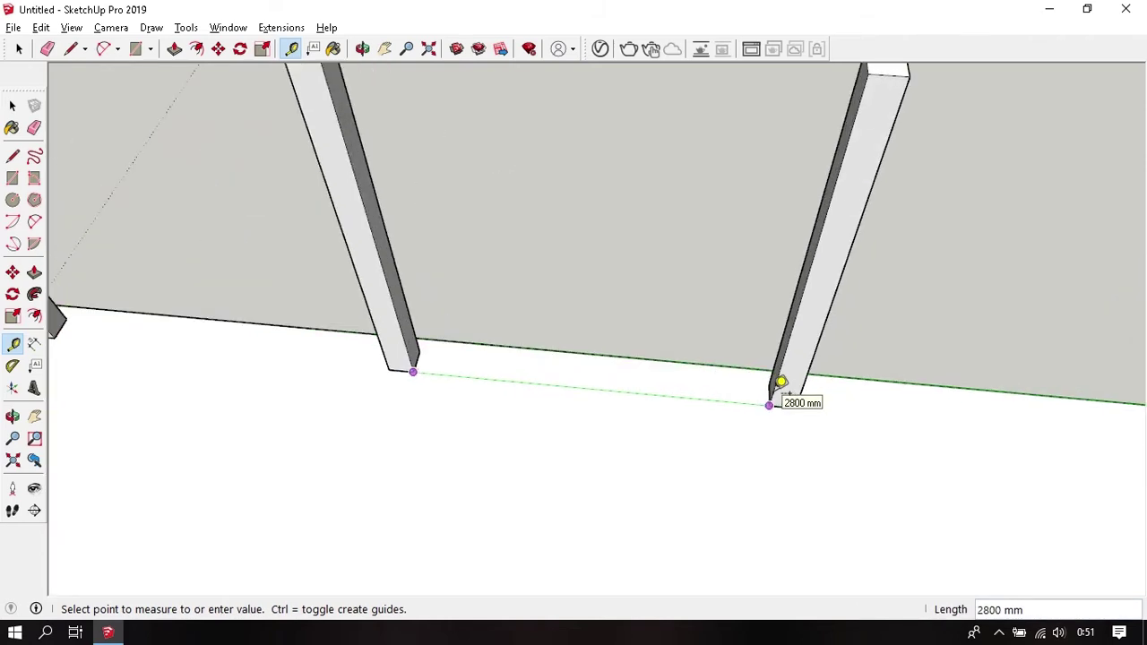
key(space)
key(t)
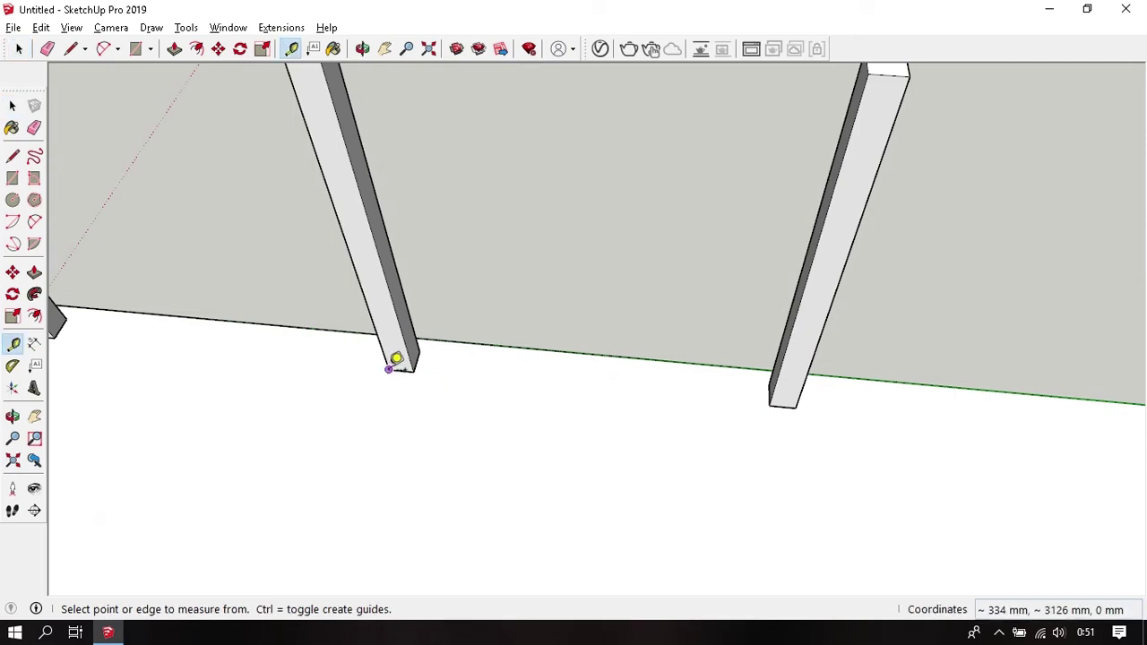
click(389, 368)
key(space)
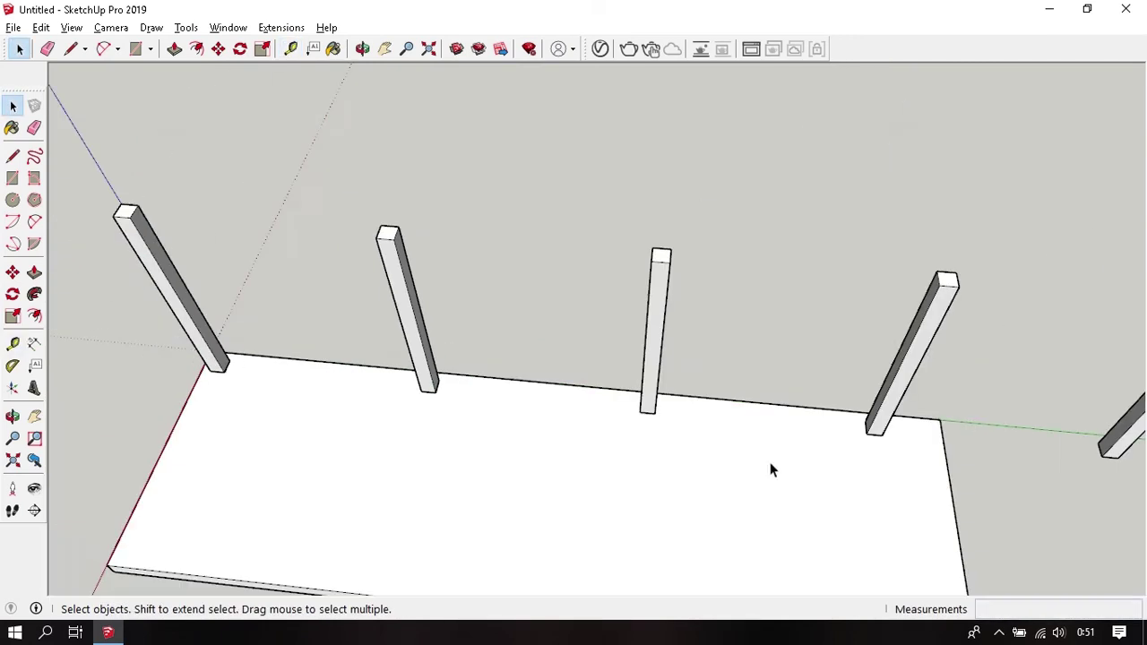
scroll(619, 451, up, 2)
scroll(538, 421, up, 1)
key(t)
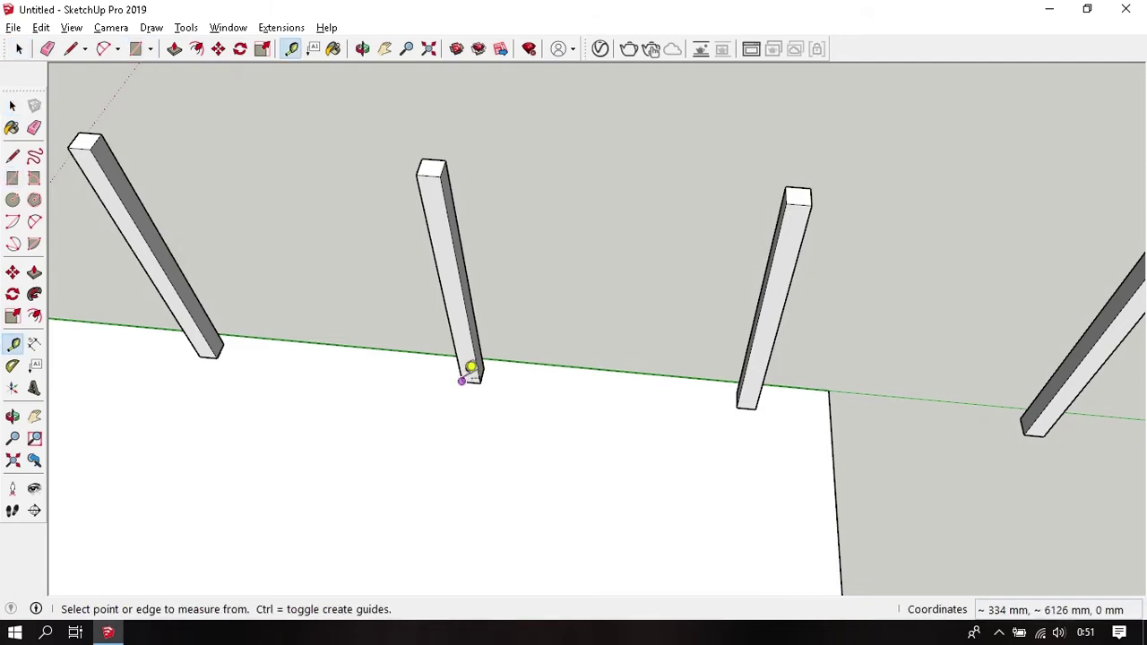
click(471, 368)
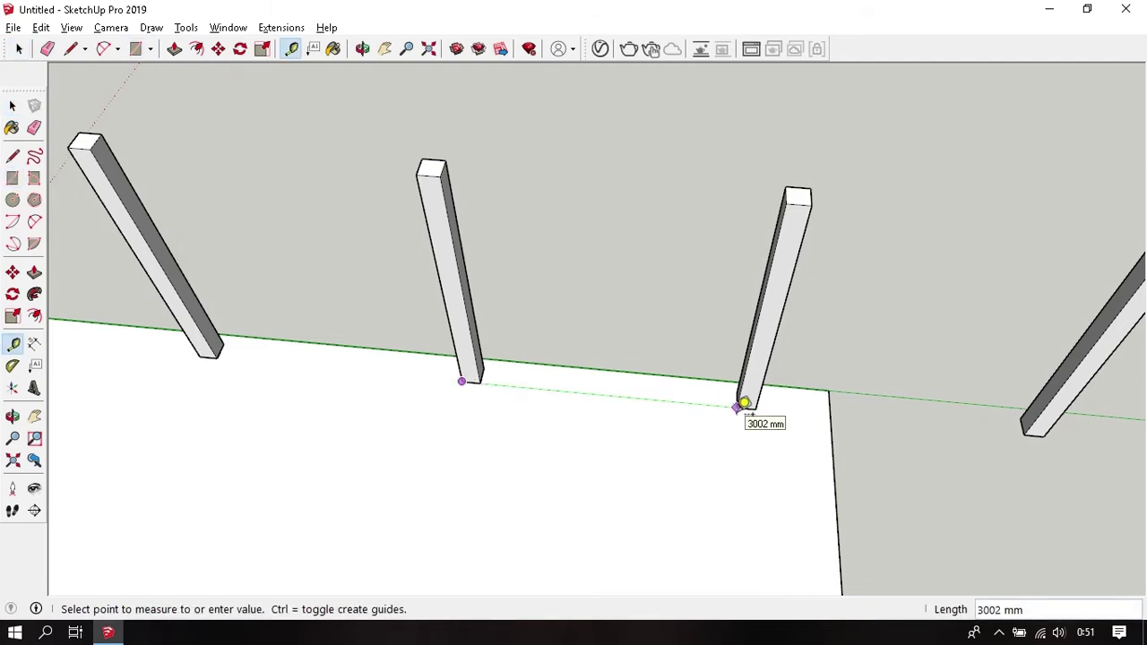
key(space)
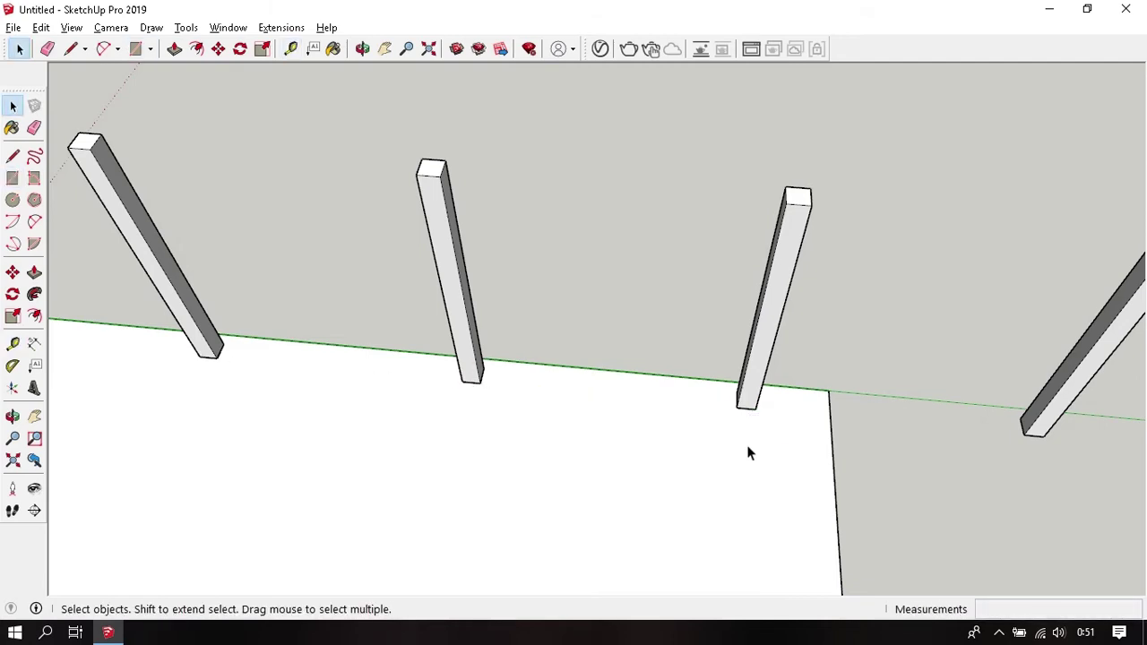
scroll(517, 425, down, 2)
key(t)
click(518, 396)
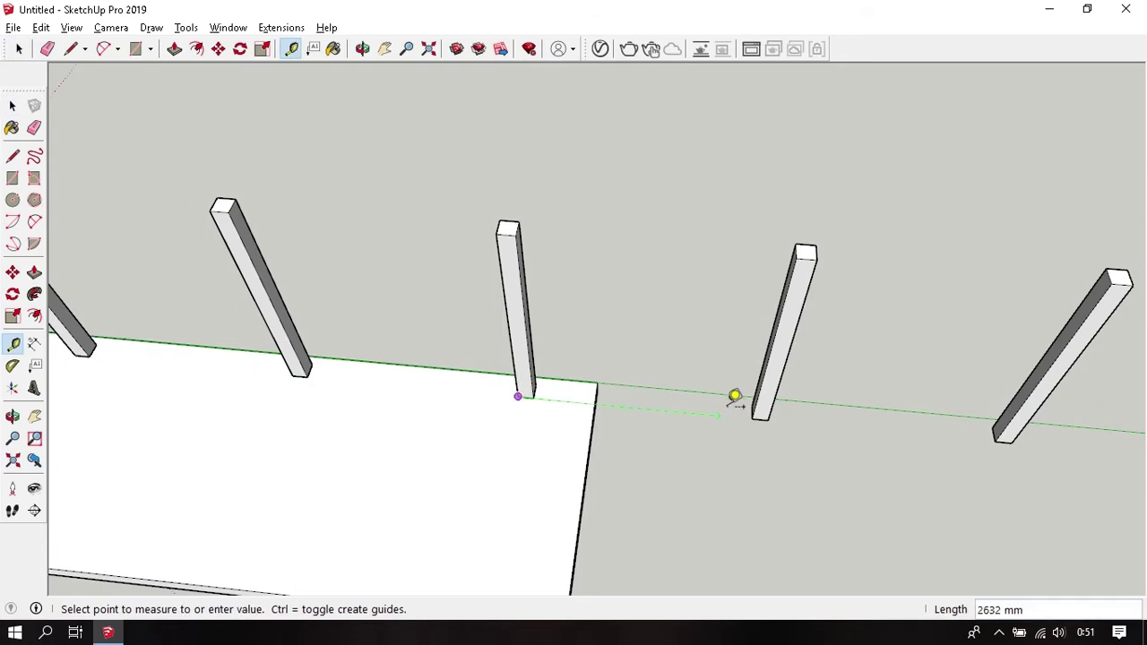
key(space)
key(t)
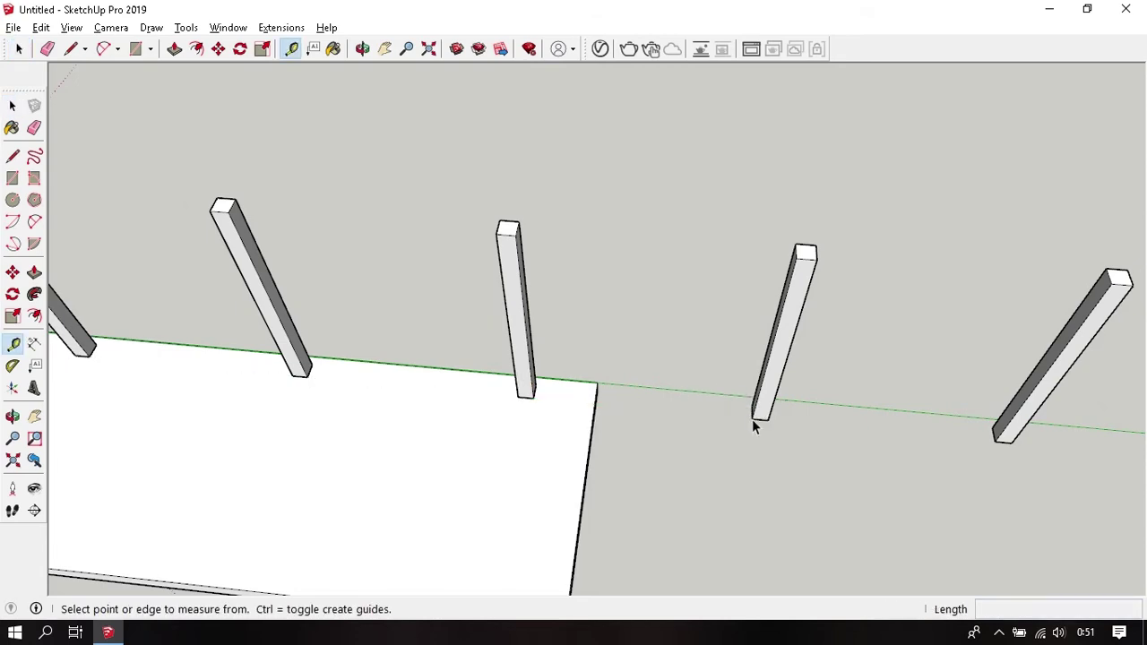
click(751, 419)
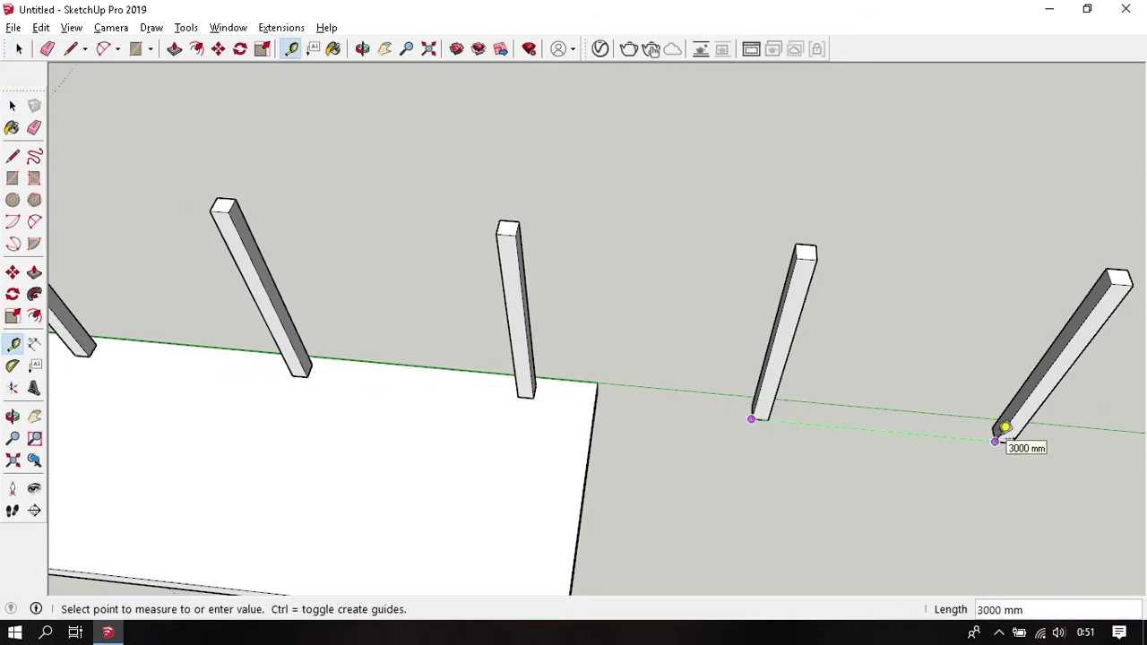
key(space)
mouse_move(629, 407)
middle_down()
mouse_move(236, 448)
mouse_move(529, 461)
middle_up()
scroll(502, 462, up, 3)
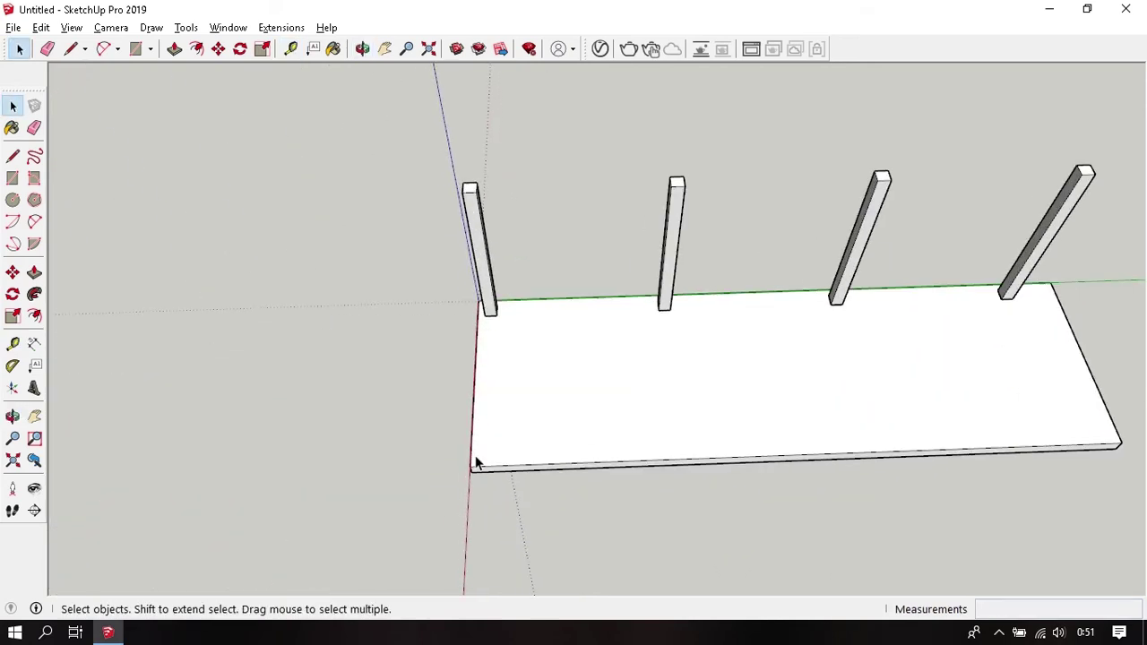
scroll(476, 463, up, 2)
Draw a 1200 by 5700 mm rectangle from the slab's front corner
scroll(476, 459, up, 2)
key(r)
click(463, 491)
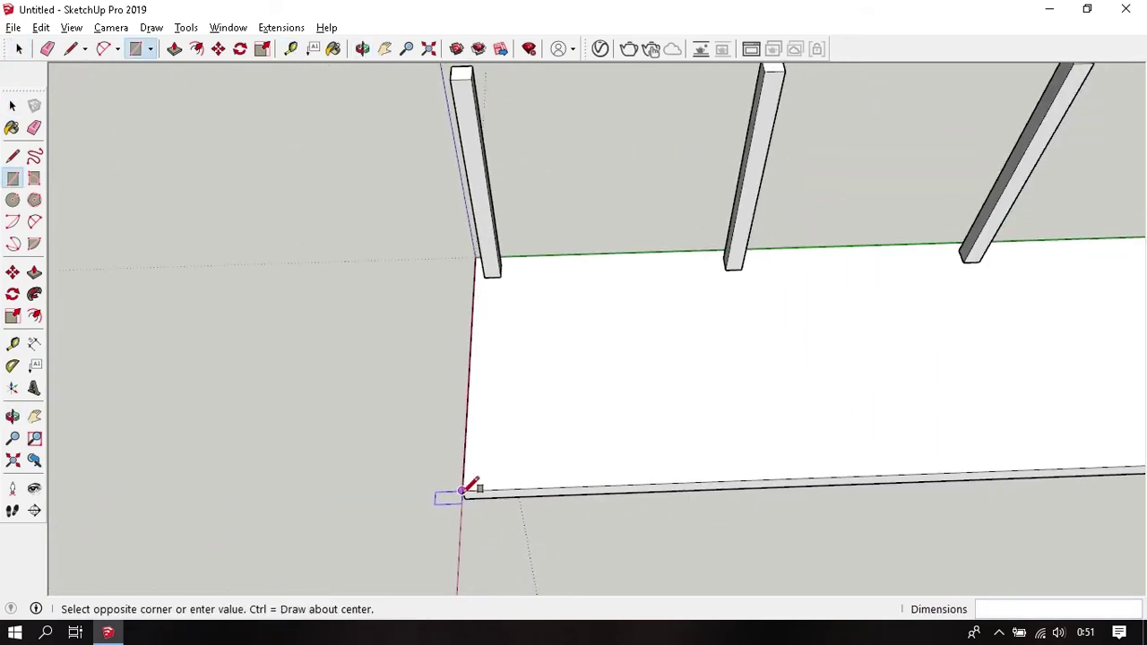
scroll(654, 449, down, 2)
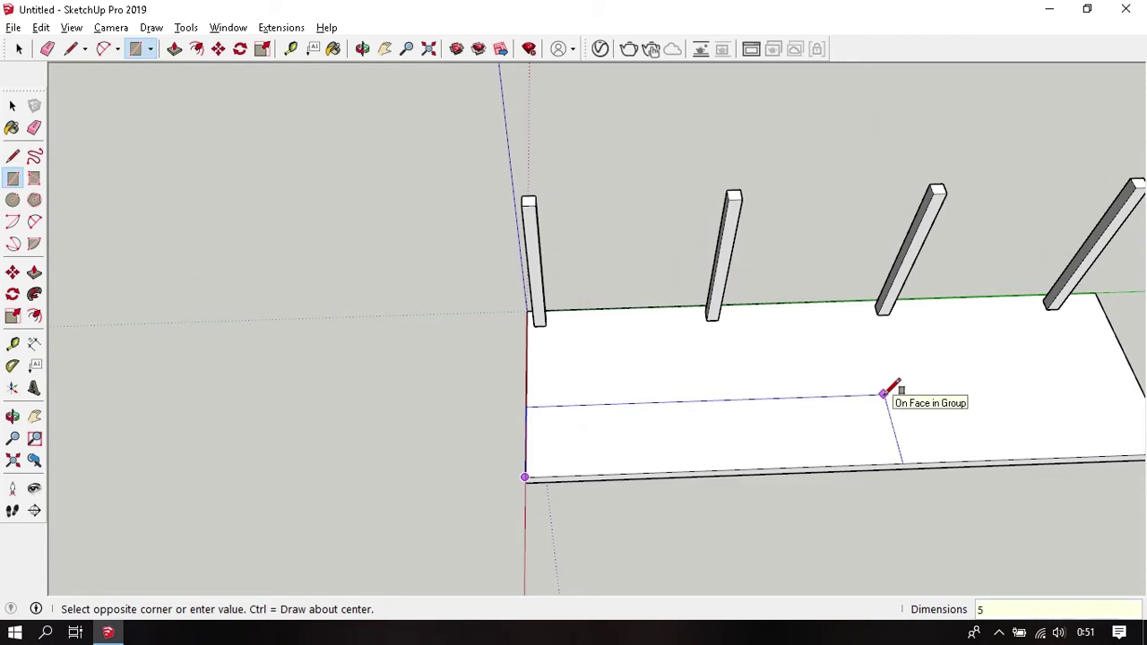
key(BackSpace)
text(12)
text(00;5700)
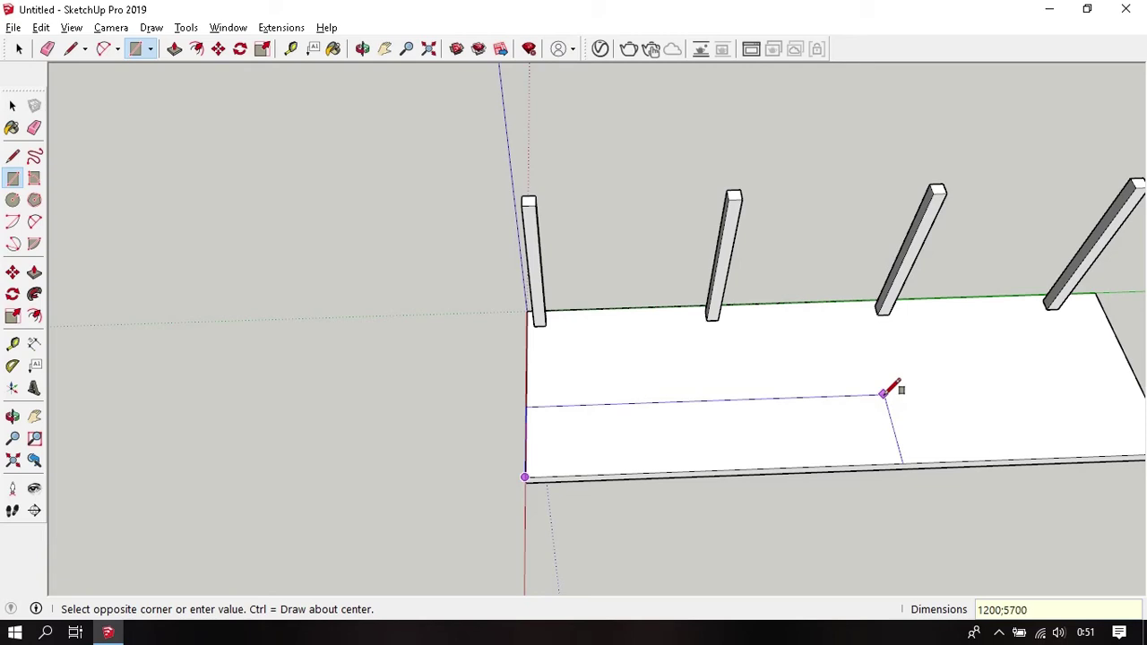
key(Return)
key(space)
mouse_move(603, 507)
middle_down()
mouse_move(530, 460)
mouse_move(362, 399)
middle_up()
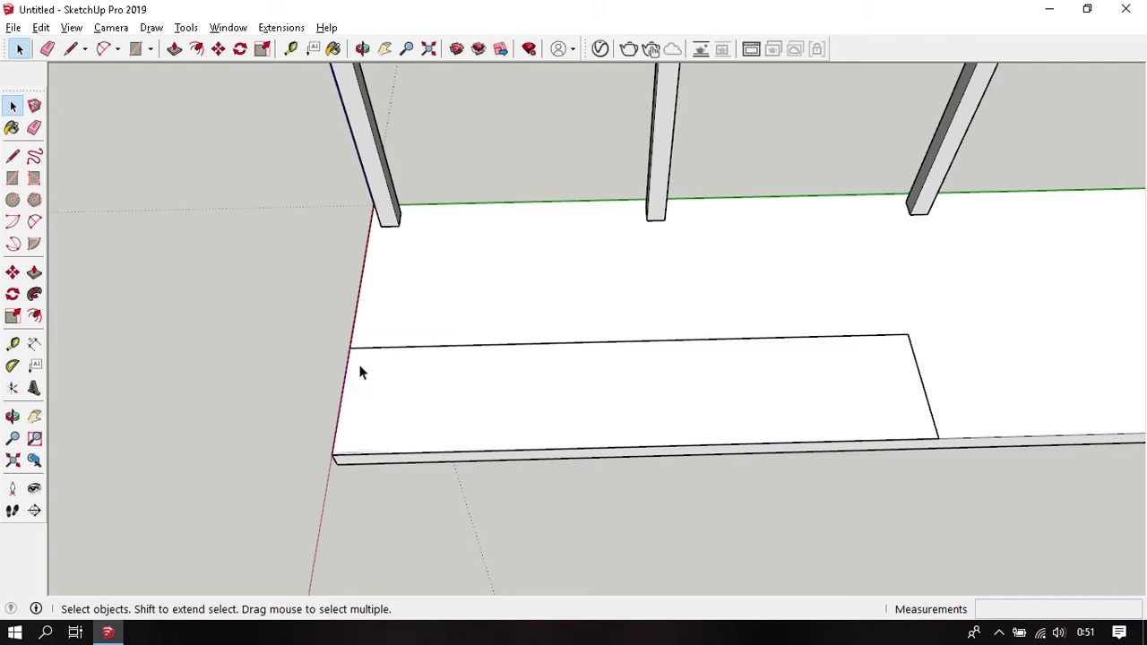
Copy the rectangle's end edge 300 mm with a *6 array, then start raising the end strip
key(m)
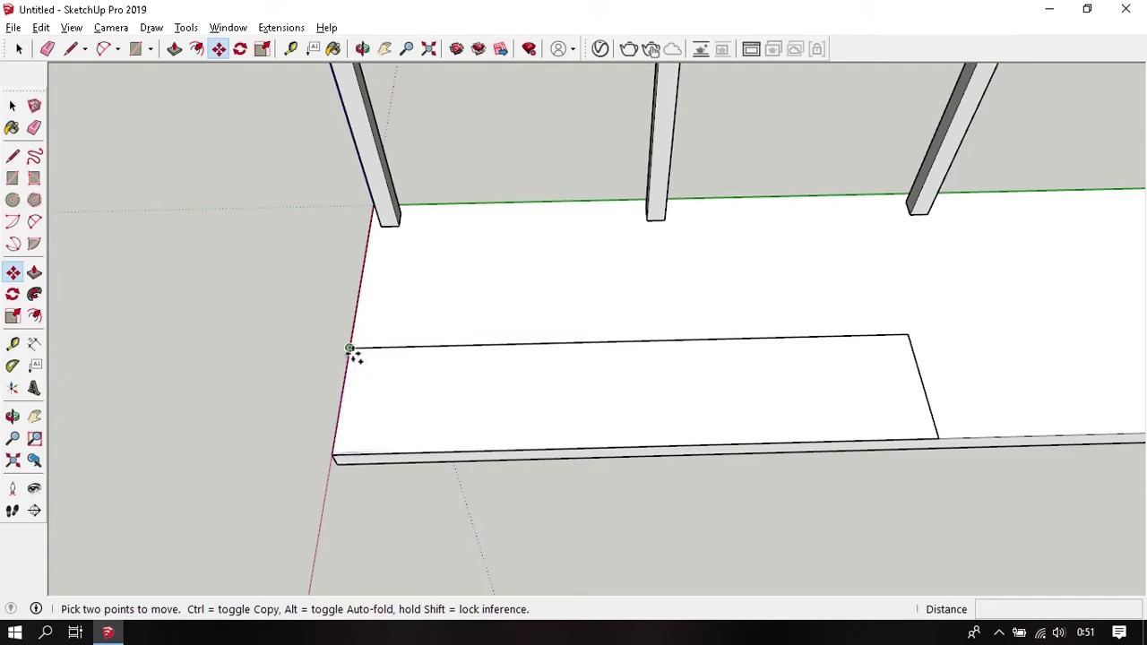
ctrl+click(349, 348)
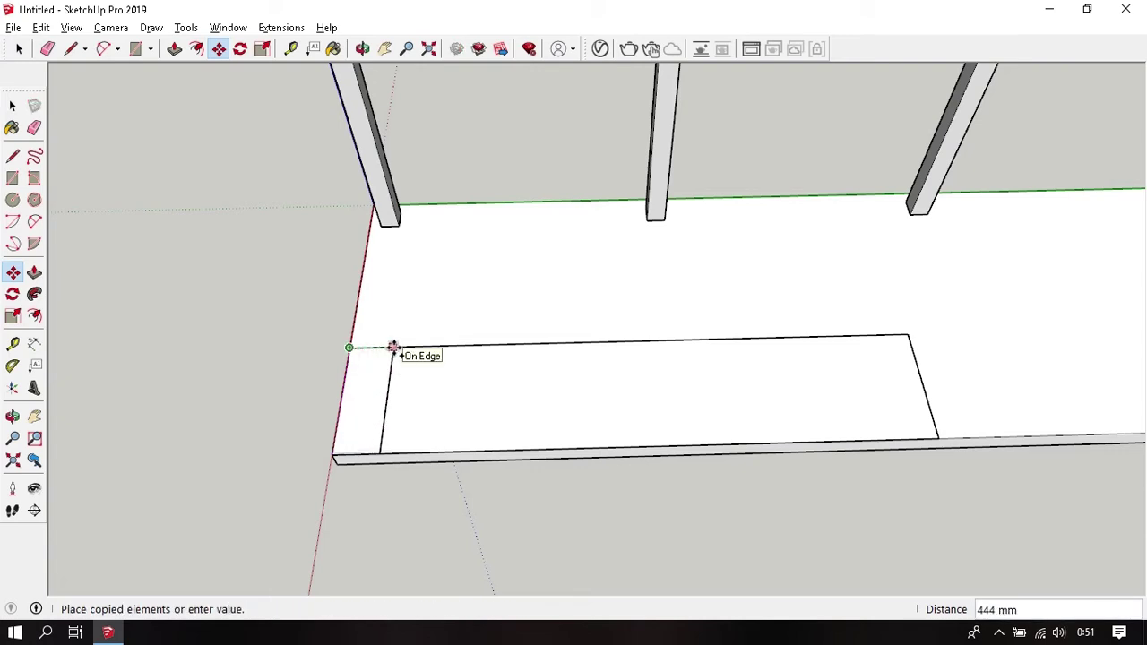
text(300)
key(Return)
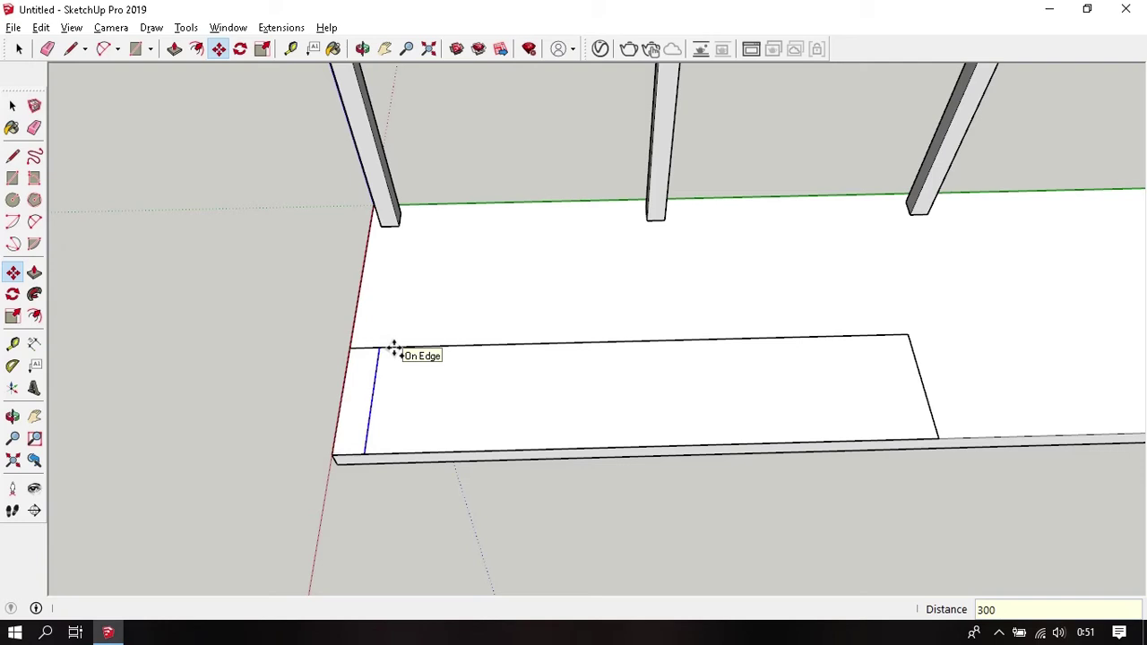
text(*)
text(6)
key(Return)
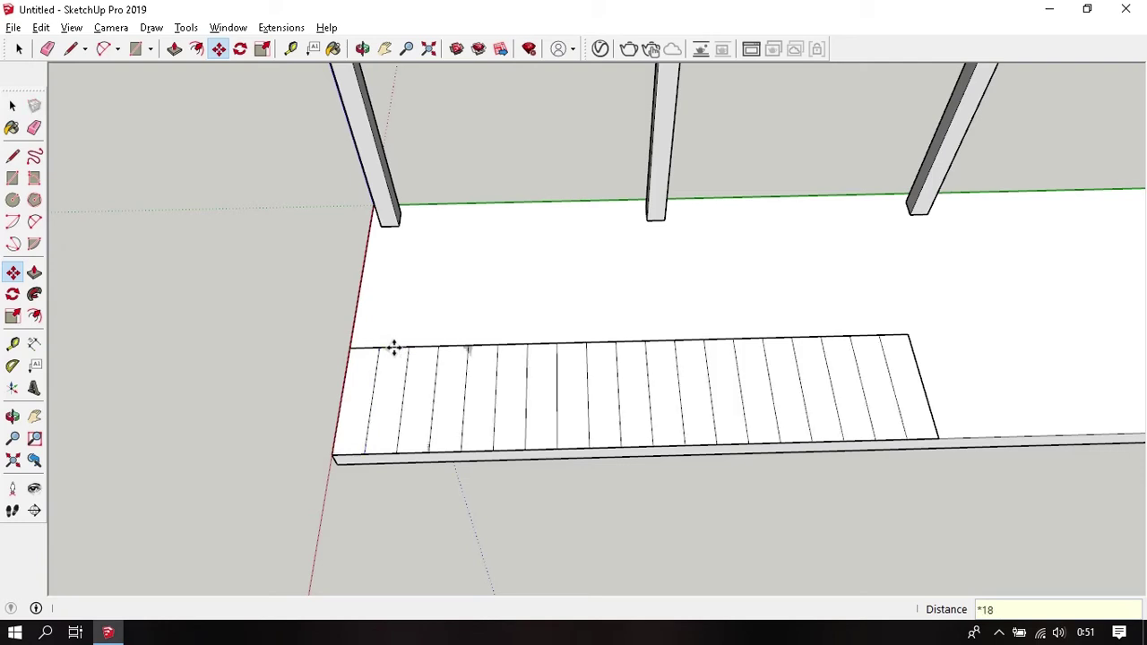
key(space)
mouse_move(395, 348)
middle_down()
mouse_move(445, 433)
mouse_move(597, 359)
middle_up()
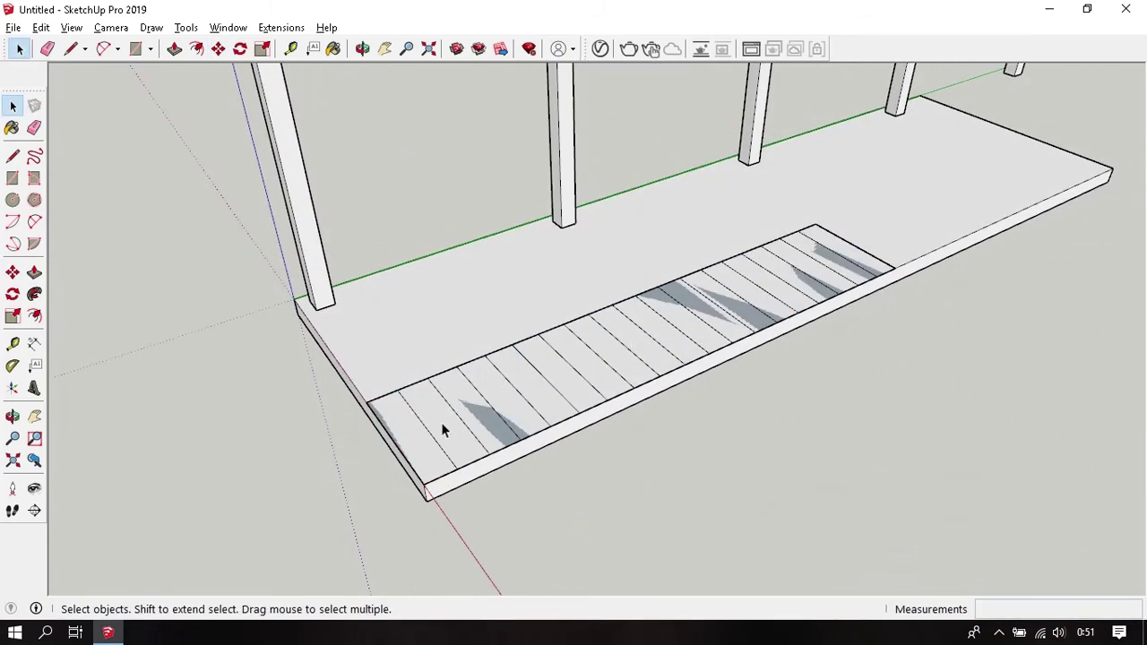
middle_drag(443, 430, 409, 451)
key(p)
drag(409, 451, 417, 351)
Cancel the strip pull and delete the divided rectangle from the slab top
key(Escape)
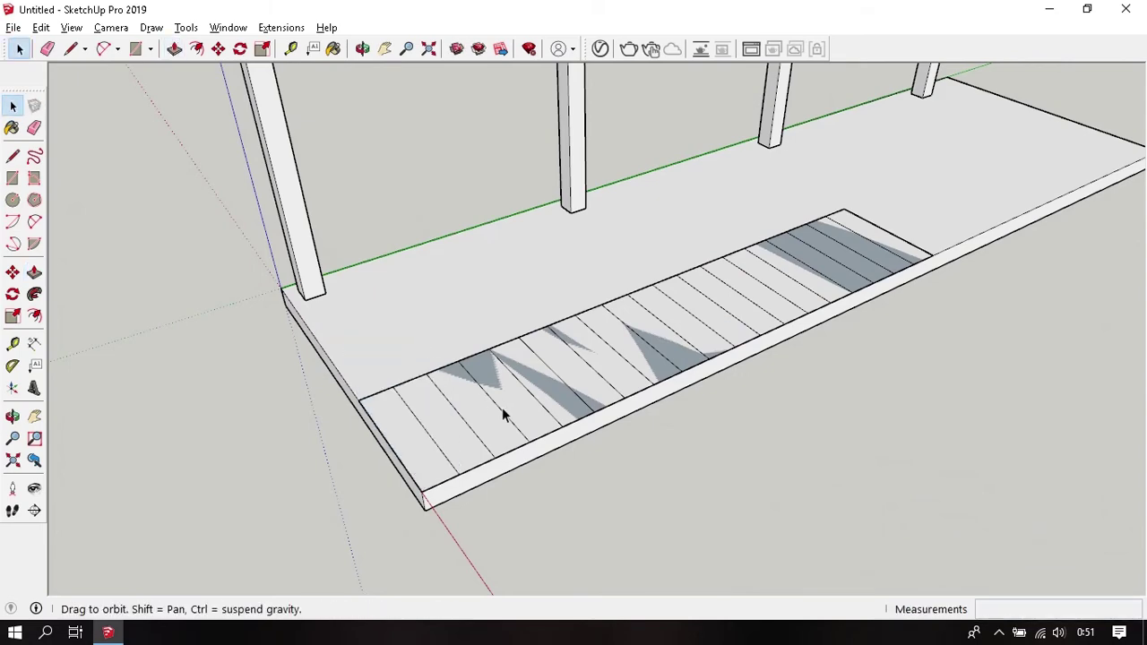
key(space)
mouse_move(502, 407)
middle_down()
mouse_move(415, 481)
mouse_move(485, 405)
mouse_move(404, 453)
middle_up()
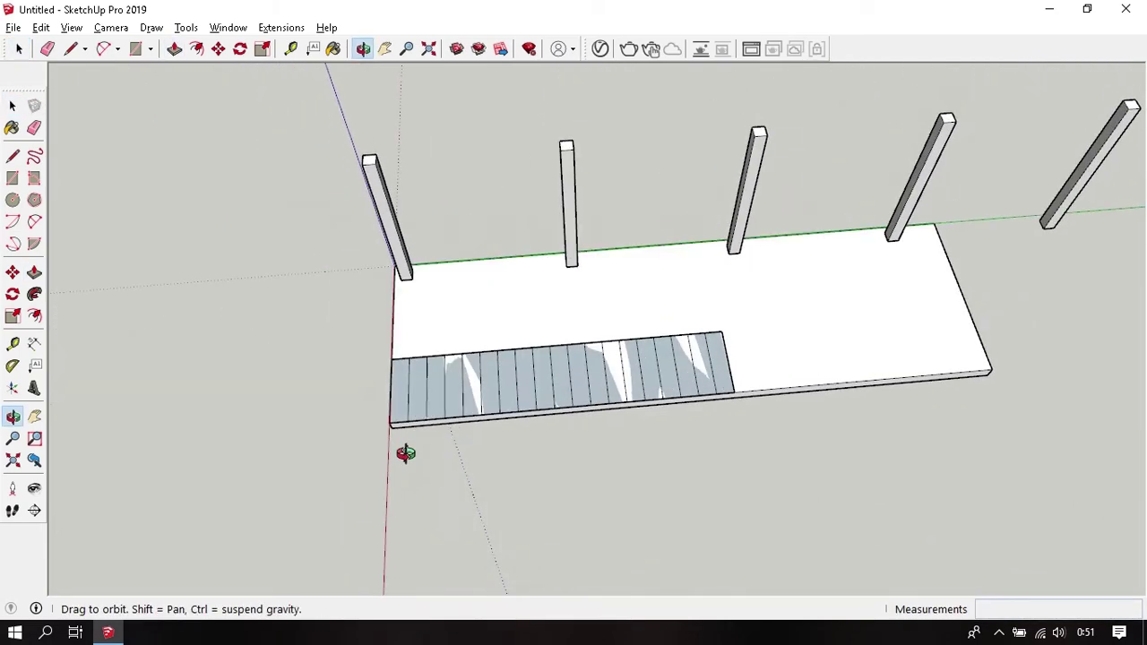
click(499, 401)
key(Delete)
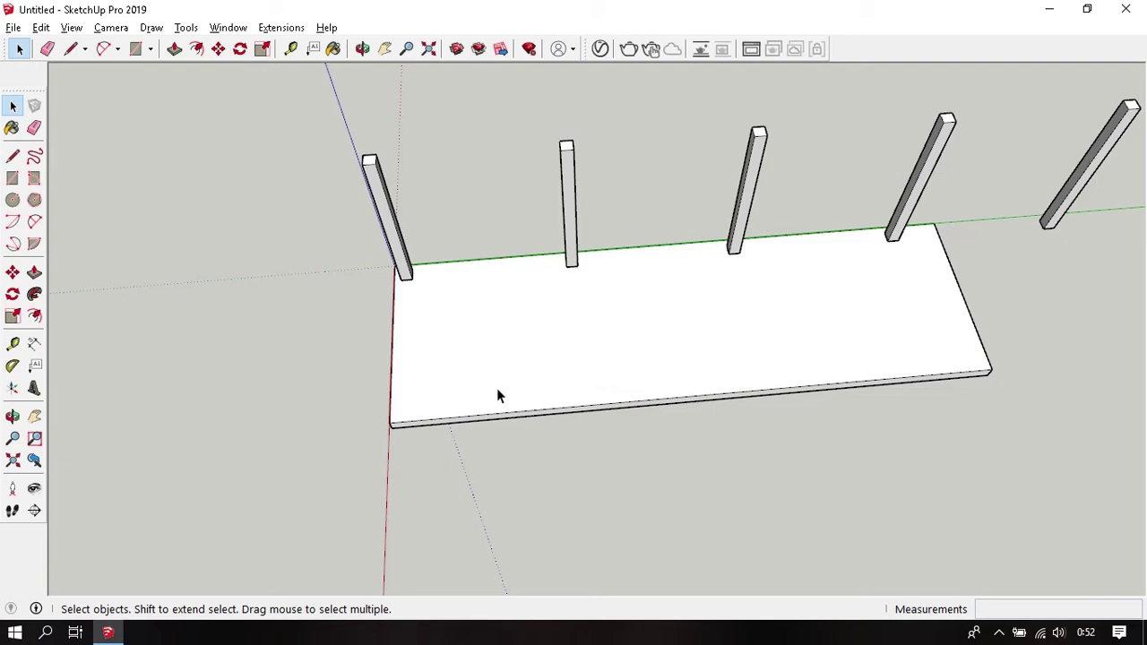
mouse_move(499, 396)
middle_down()
mouse_move(448, 440)
mouse_move(515, 422)
middle_up()
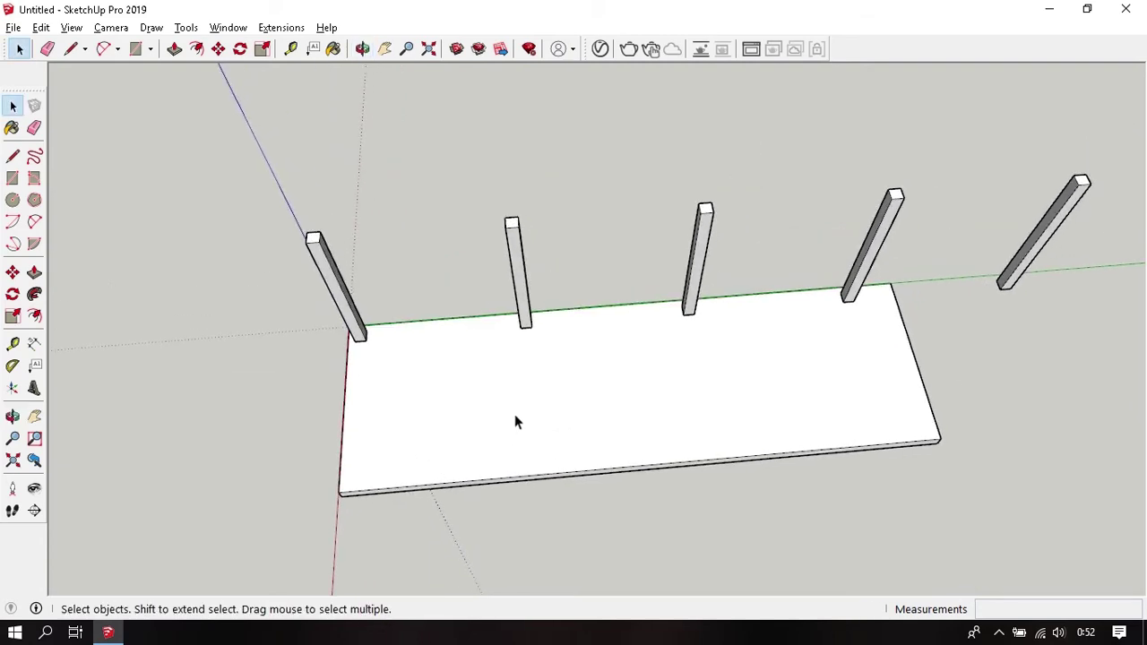
scroll(515, 422, down, 3)
scroll(529, 414, down, 1)
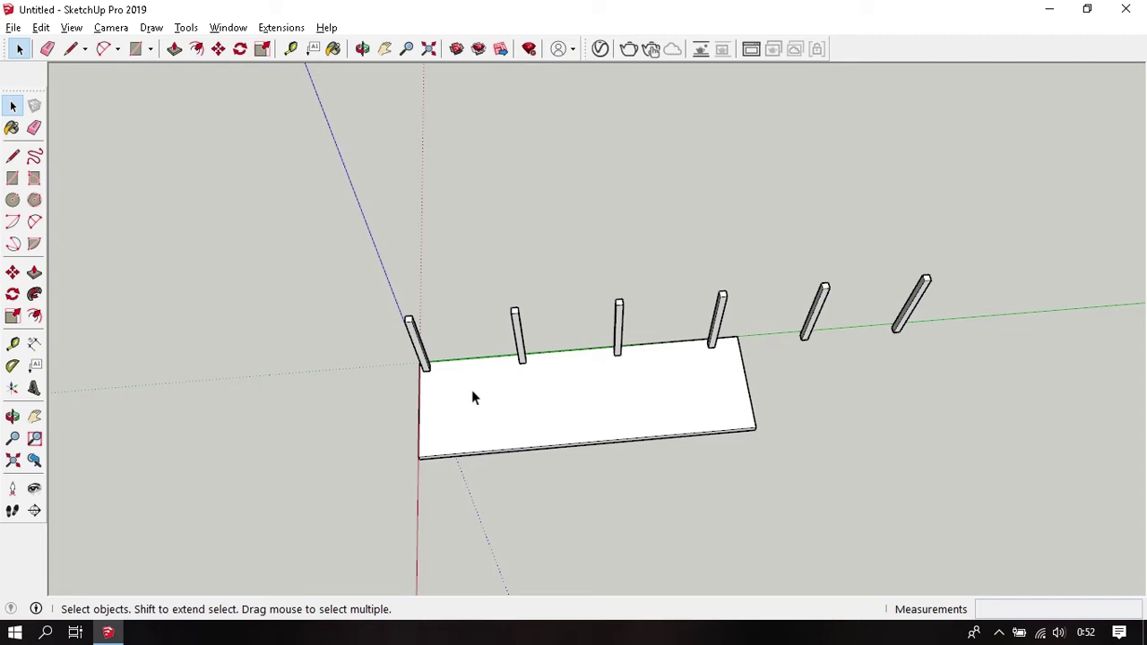
mouse_move(478, 390)
middle_down()
mouse_move(514, 438)
mouse_move(538, 367)
mouse_move(560, 370)
middle_up()
scroll(566, 358, up, 2)
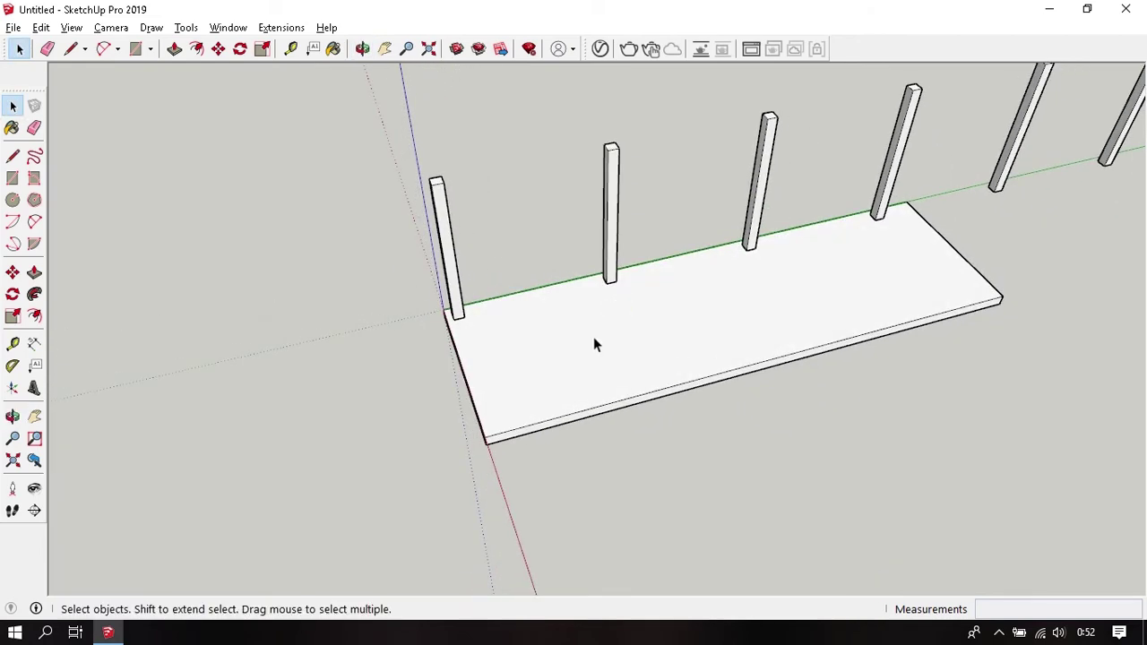
Copy the slab's left end edge to its far end, trying /5 then 10 divisions
click(594, 340)
scroll(536, 356, up, 1)
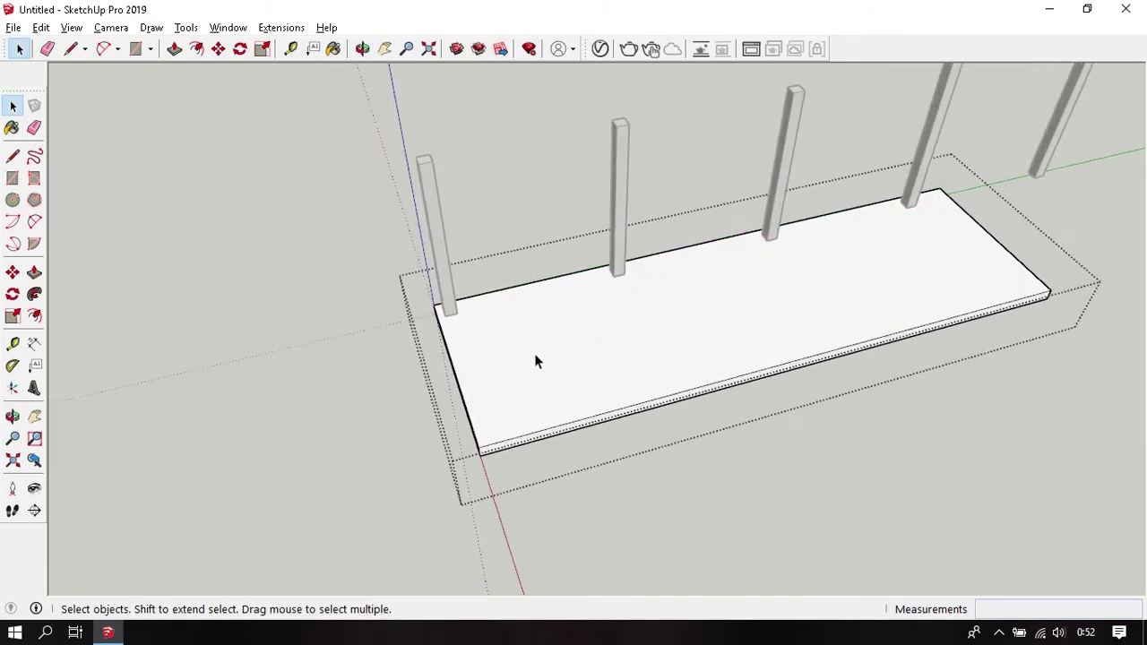
click(469, 417)
key(m)
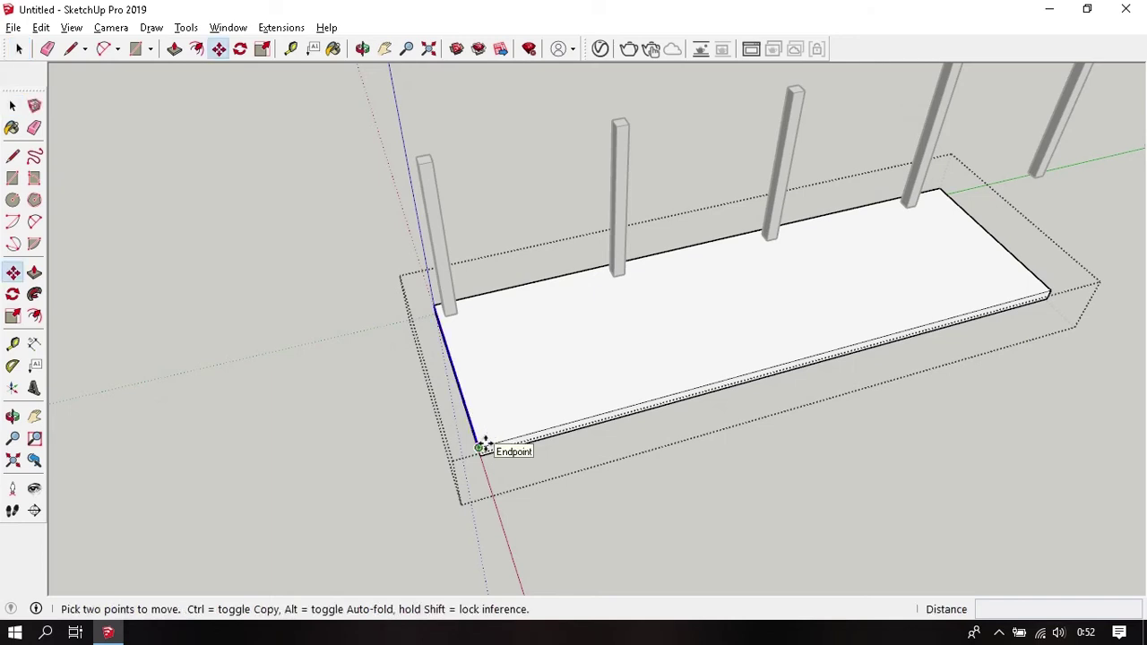
key(ctrl)
click(480, 446)
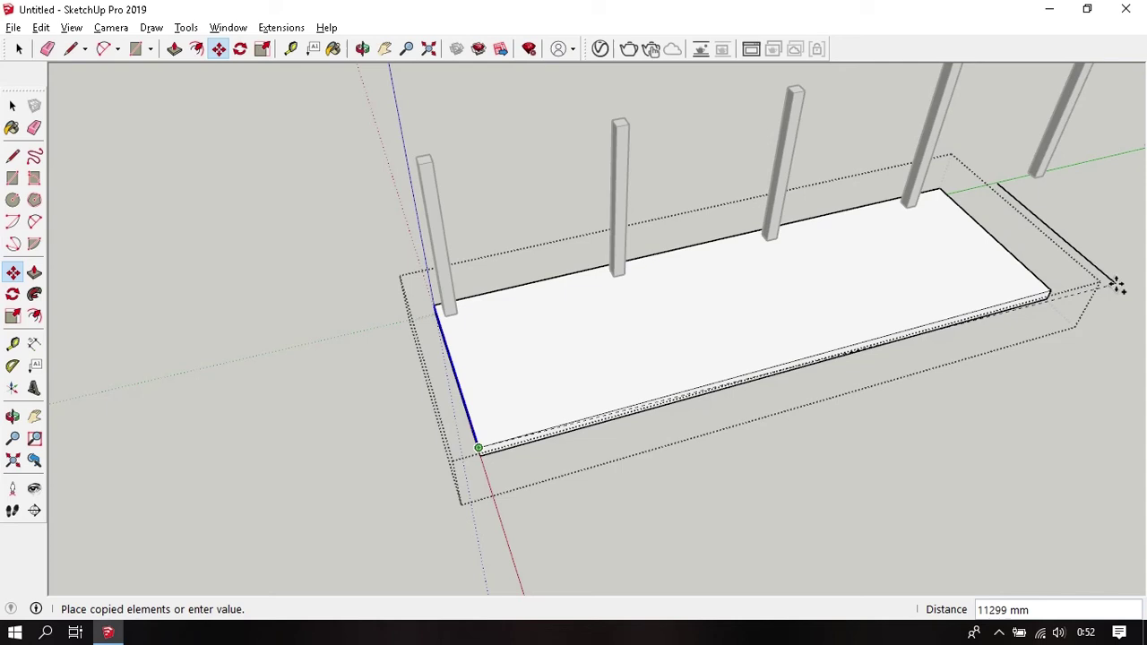
click(1048, 289)
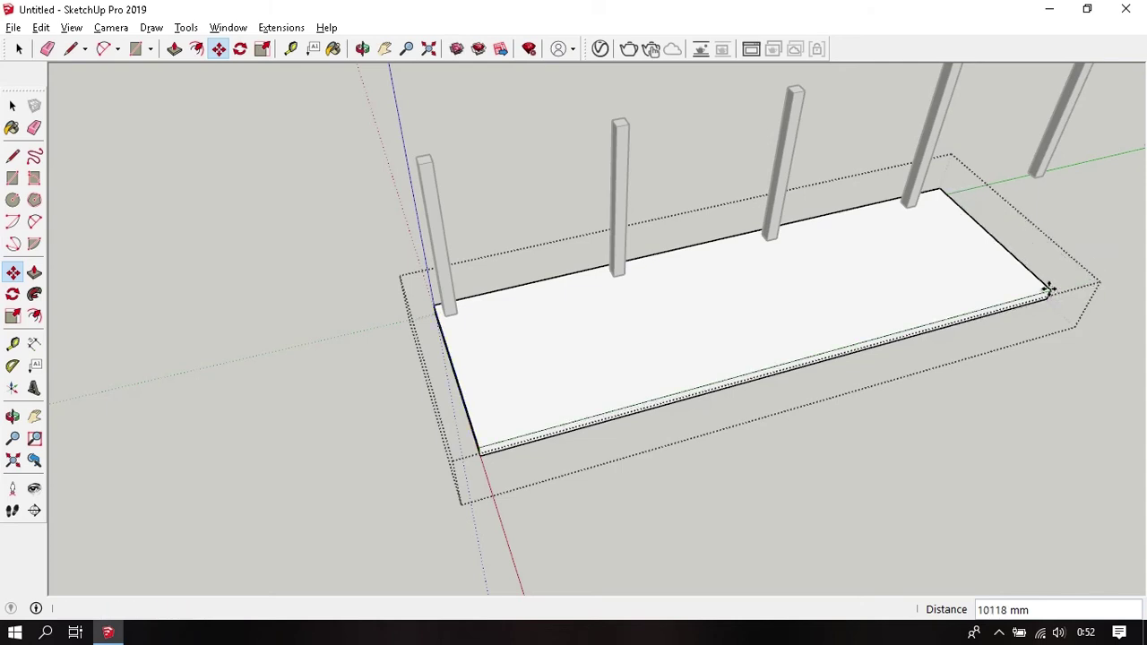
text(/)
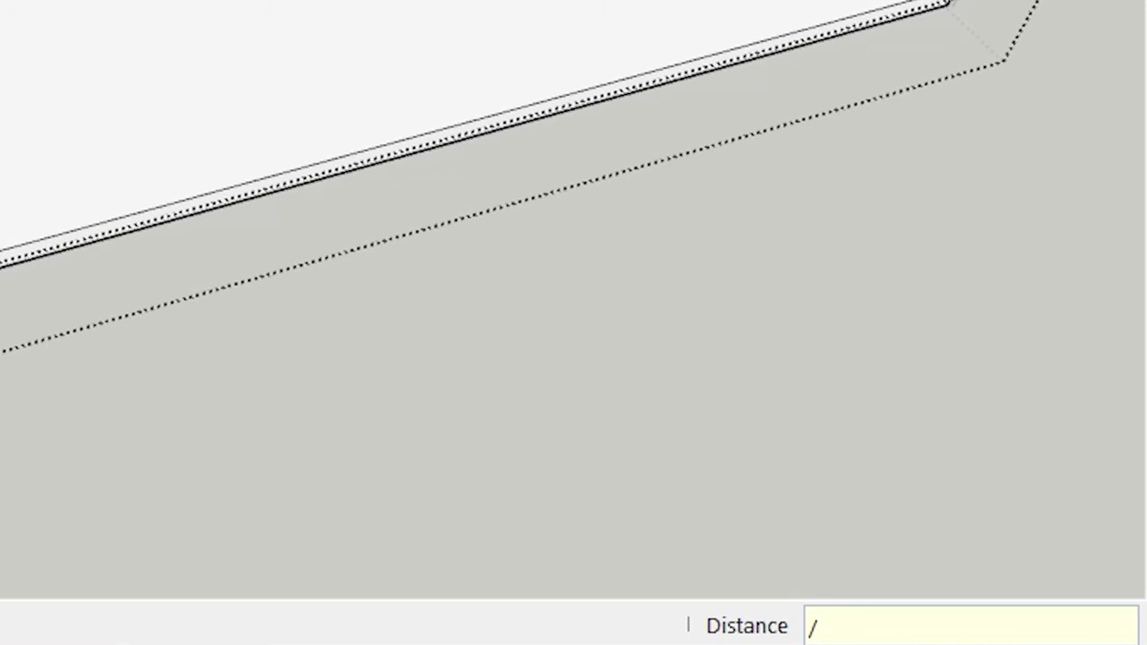
text(5)
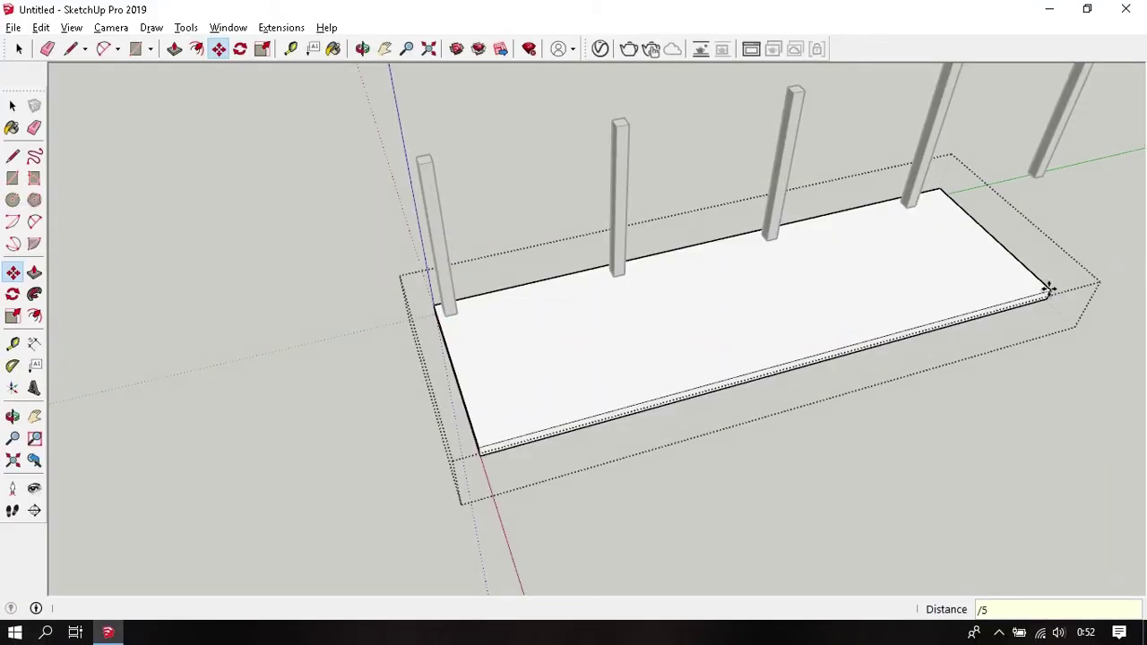
key(Return)
text(10)
key(Return)
key(space)
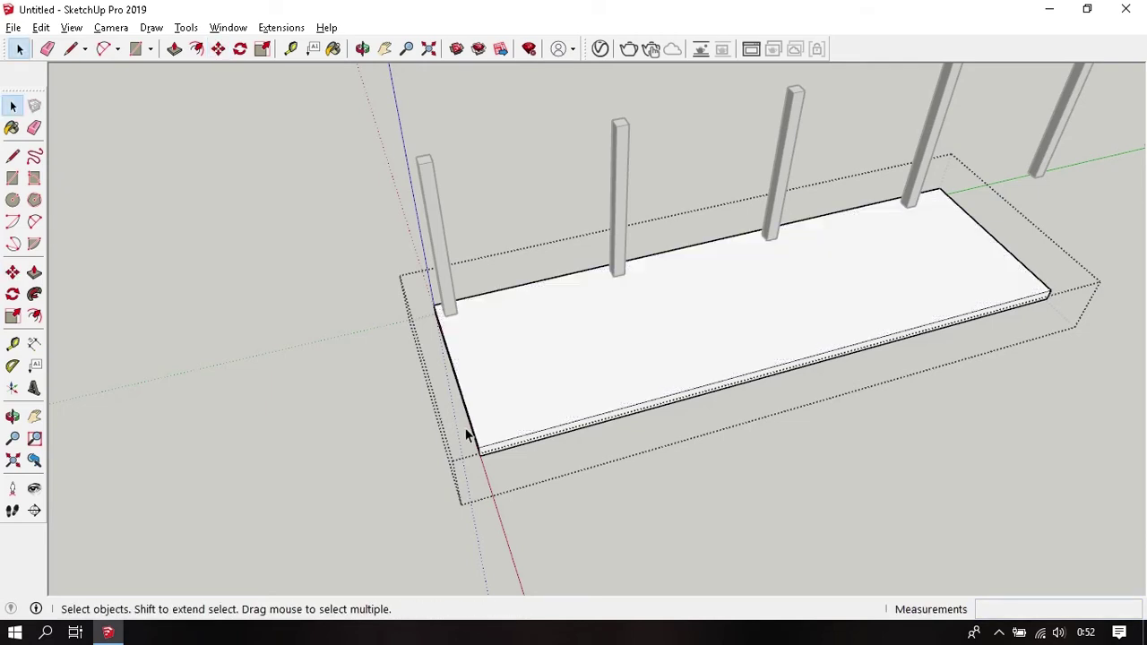
Recopy the end edge across the slab as /10 then /20 divisions, then undo them
click(470, 429)
key(m)
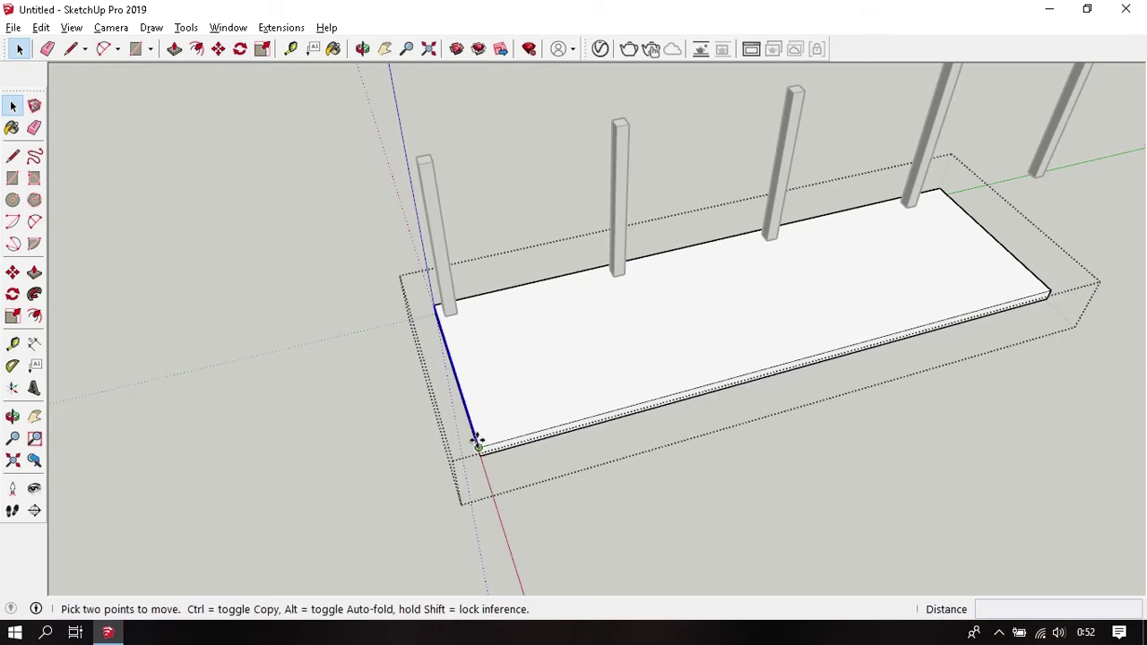
key(ctrl)
click(478, 447)
click(1045, 295)
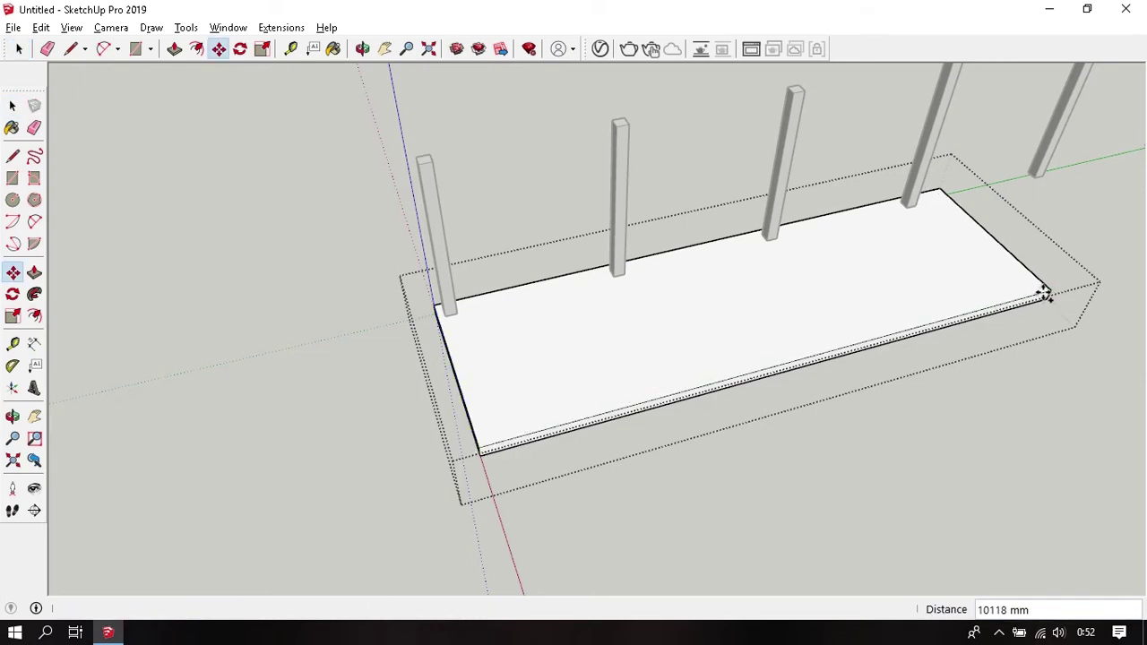
text(/10)
key(Return)
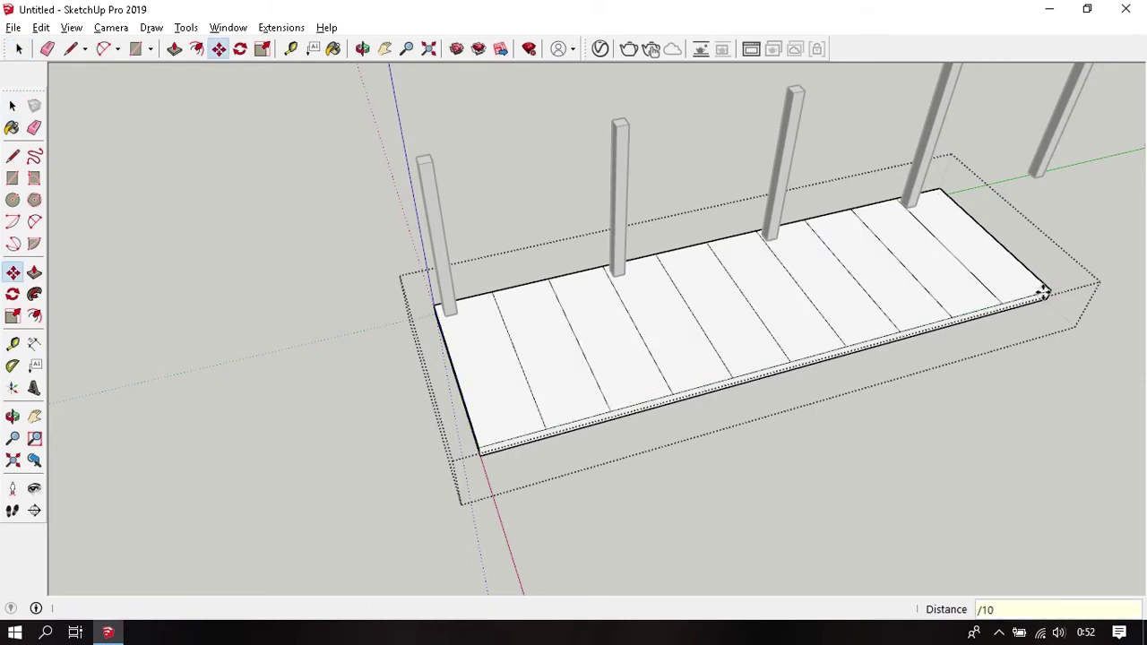
text(/20)
key(Return)
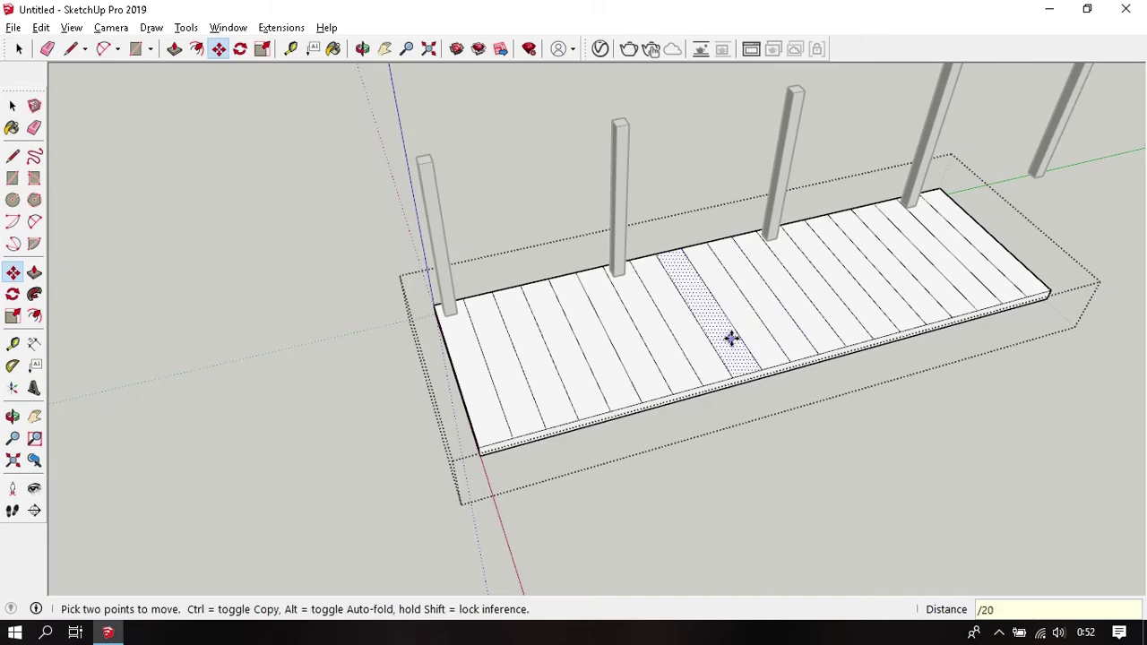
mouse_move(730, 338)
middle_down()
mouse_move(564, 358)
mouse_move(572, 363)
mouse_move(556, 376)
middle_up()
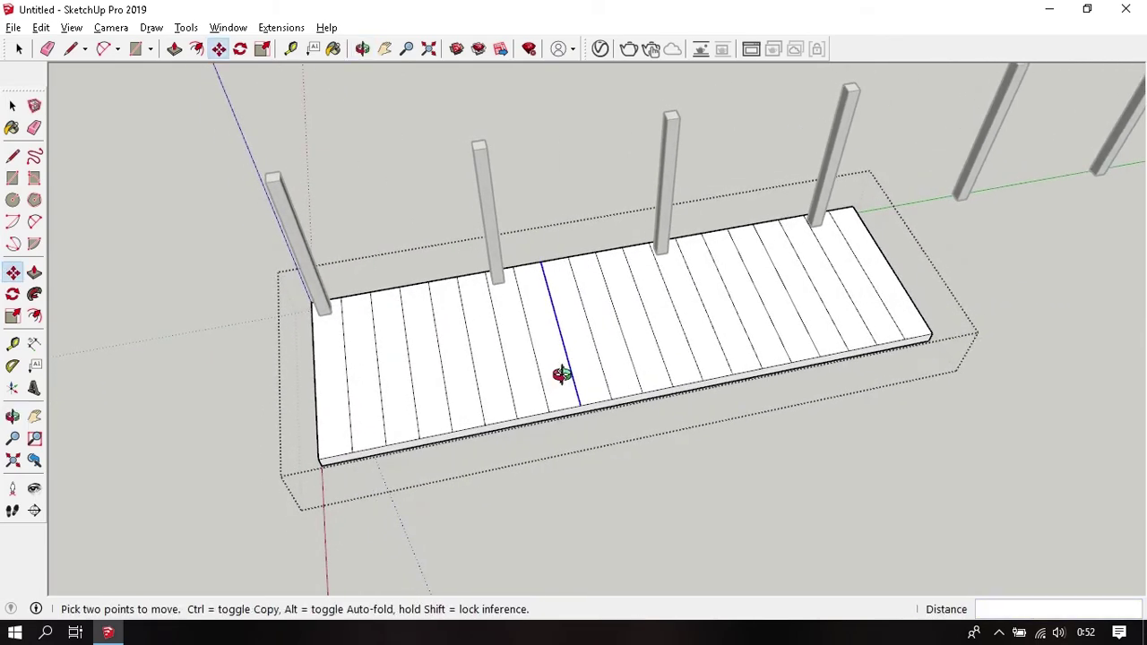
key(ctrl+z)
key(space)
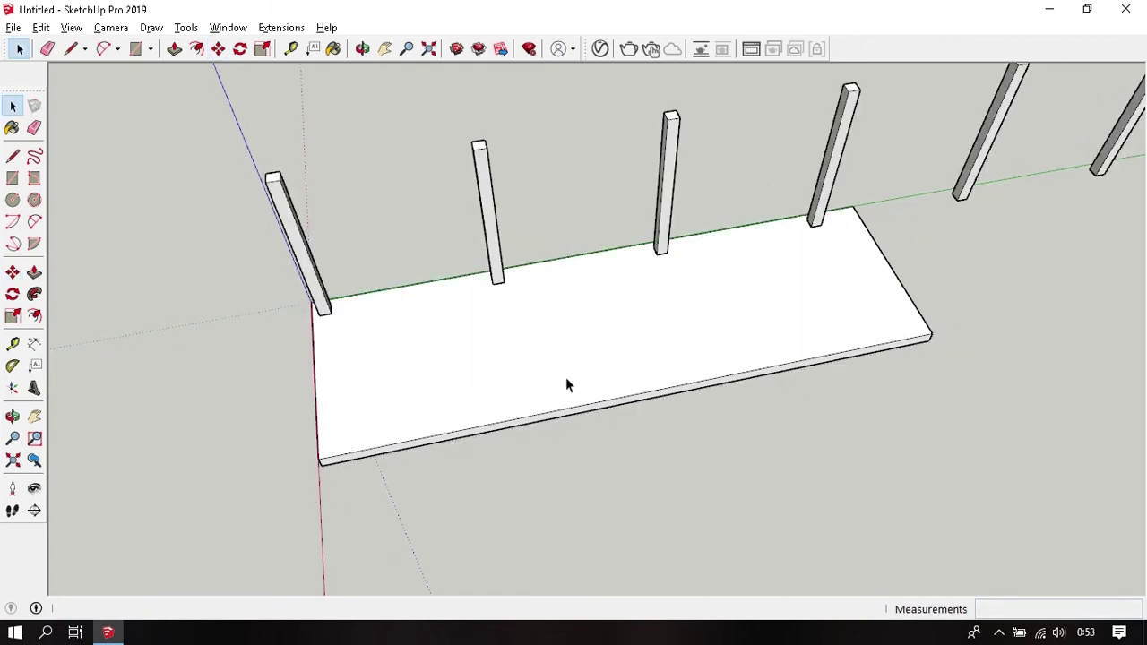
Draw a rectangle beside the slab with only 1200 entered, then undo it
scroll(645, 424, down, 3)
mouse_move(645, 425)
middle_down()
mouse_move(551, 456)
mouse_move(565, 400)
mouse_move(620, 417)
mouse_move(600, 416)
mouse_move(583, 519)
mouse_move(709, 574)
mouse_move(630, 452)
mouse_move(639, 191)
mouse_move(647, 254)
mouse_move(558, 446)
middle_up()
scroll(621, 417, up, 3)
scroll(600, 417, down, 3)
scroll(584, 520, up, 3)
scroll(630, 453, up, 2)
key(r)
click(558, 443)
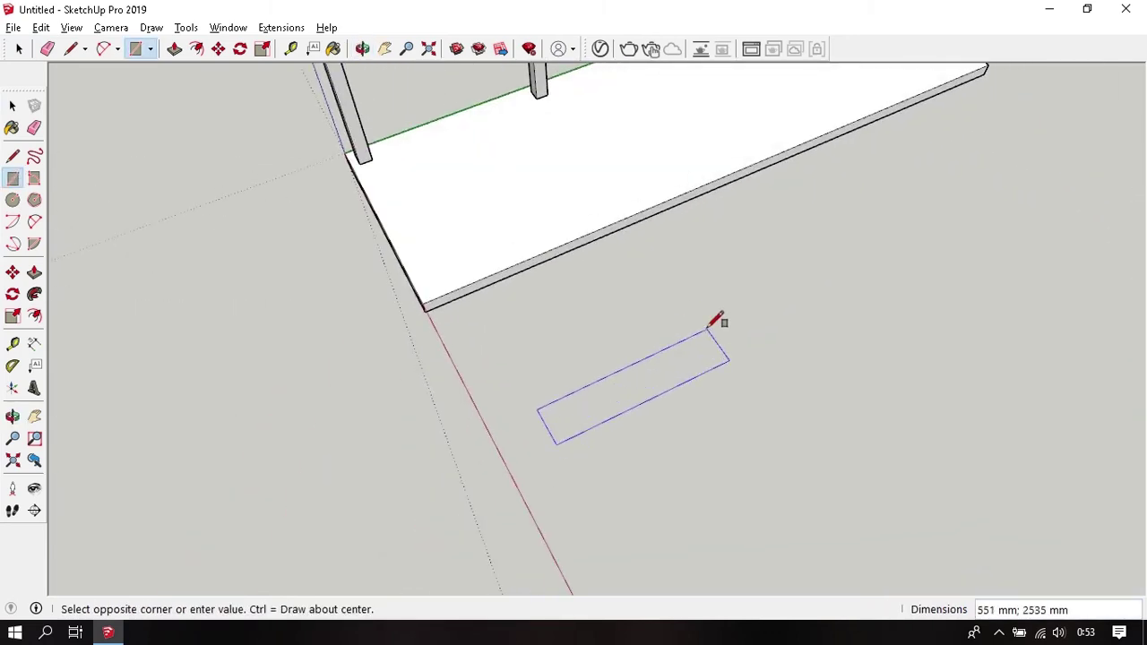
text(1200)
key(Return)
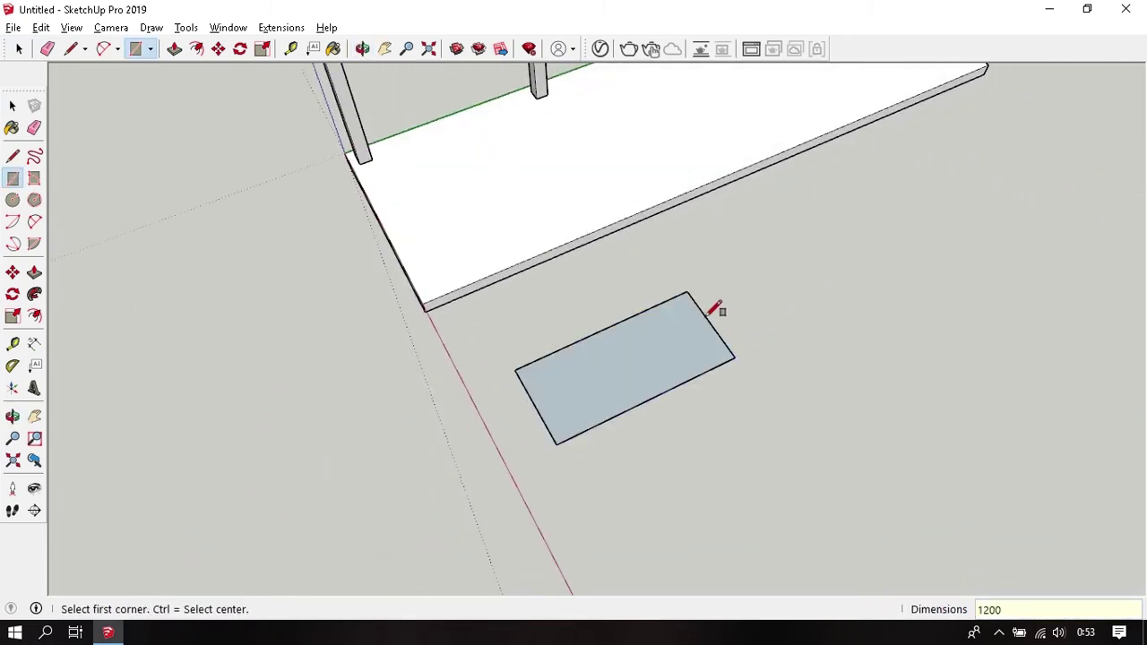
key(ctrl+z)
Redraw the rectangle on the ground beside the slab at 1200 by 600 mm
click(619, 397)
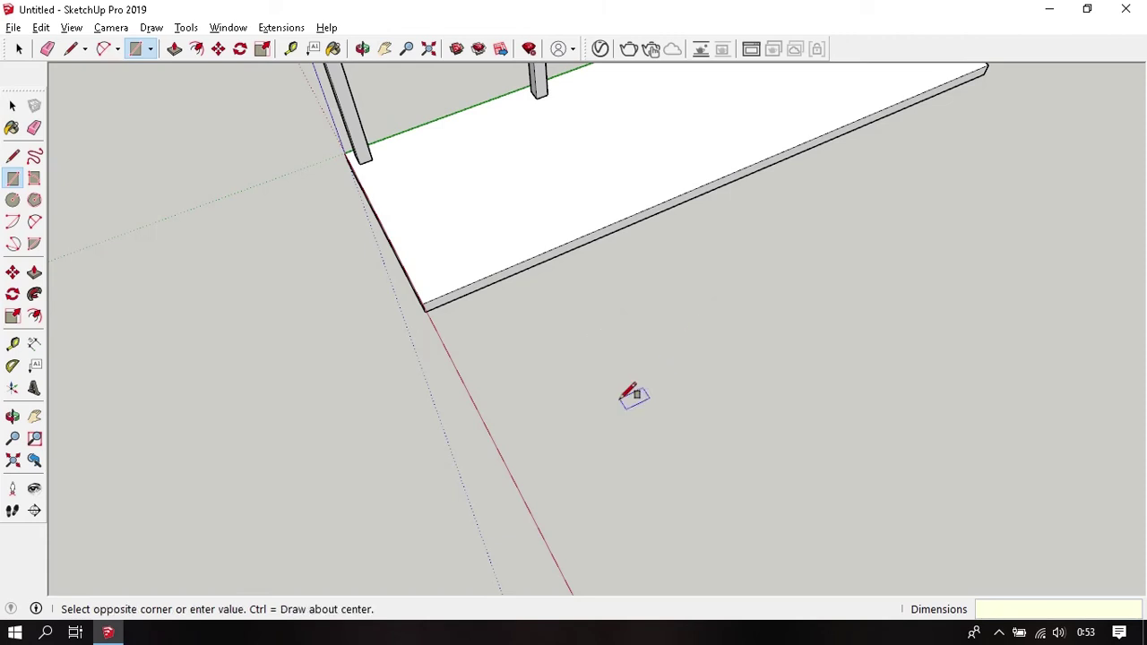
text(1200)
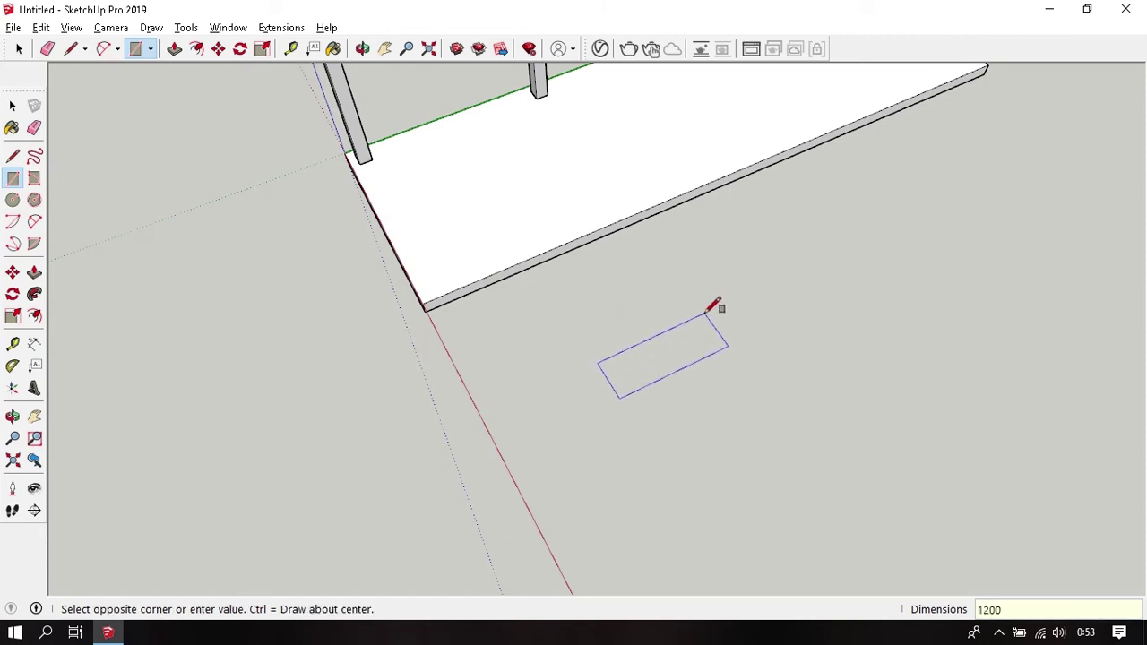
text(,600)
key(Return)
key(space)
scroll(620, 405, up, 2)
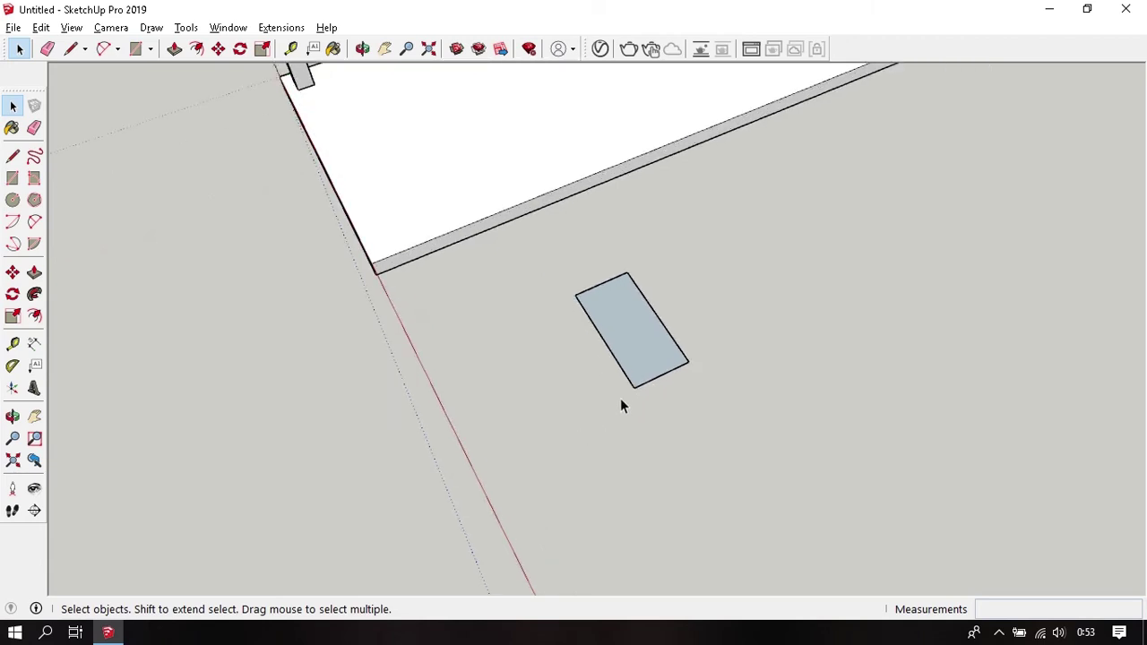
mouse_move(620, 406)
middle_down()
mouse_move(740, 414)
mouse_move(561, 476)
middle_up()
Pull the rectangle up 600 mm into a box and make it a group
key(p)
click(599, 473)
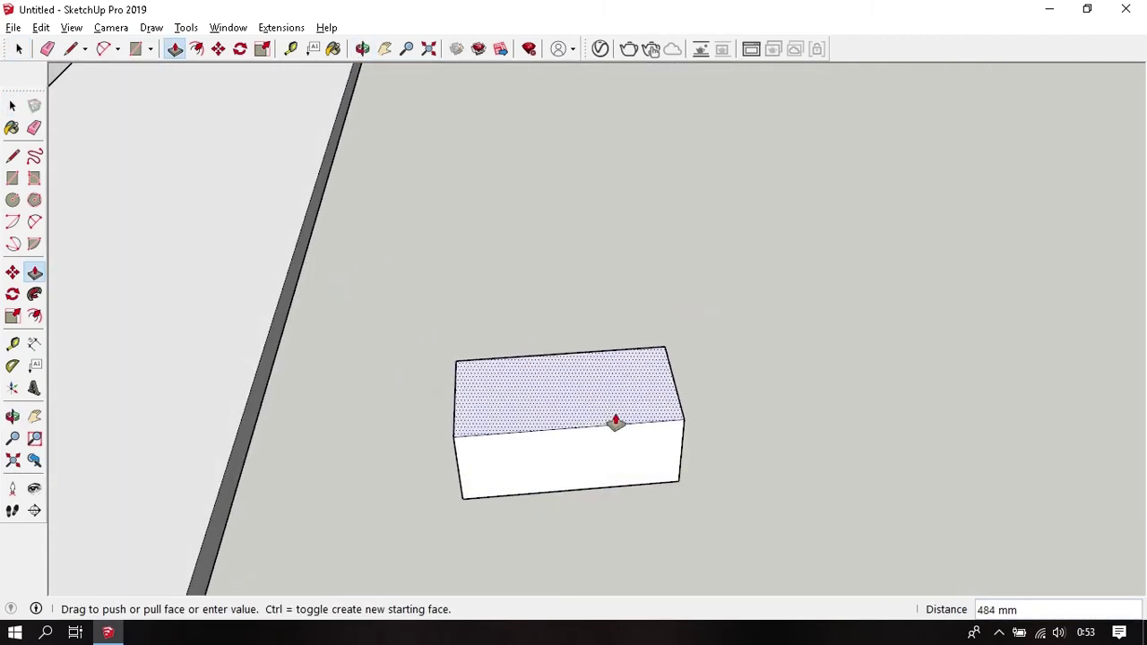
text(600)
key(Return)
key(space)
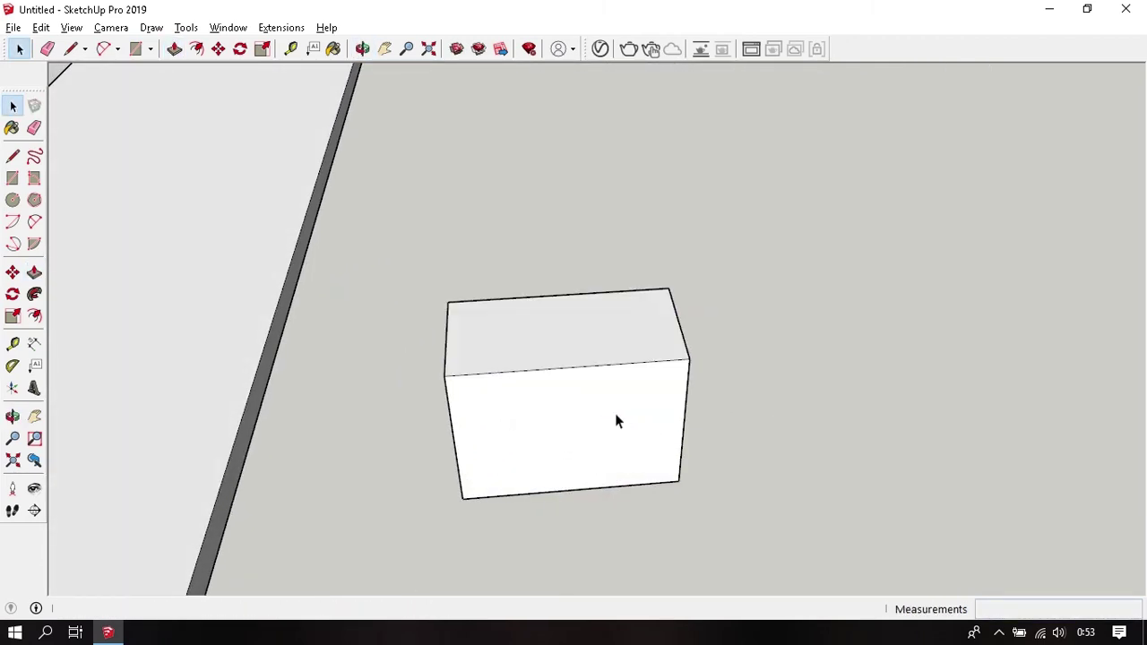
triple_click(615, 421)
right_click(614, 421)
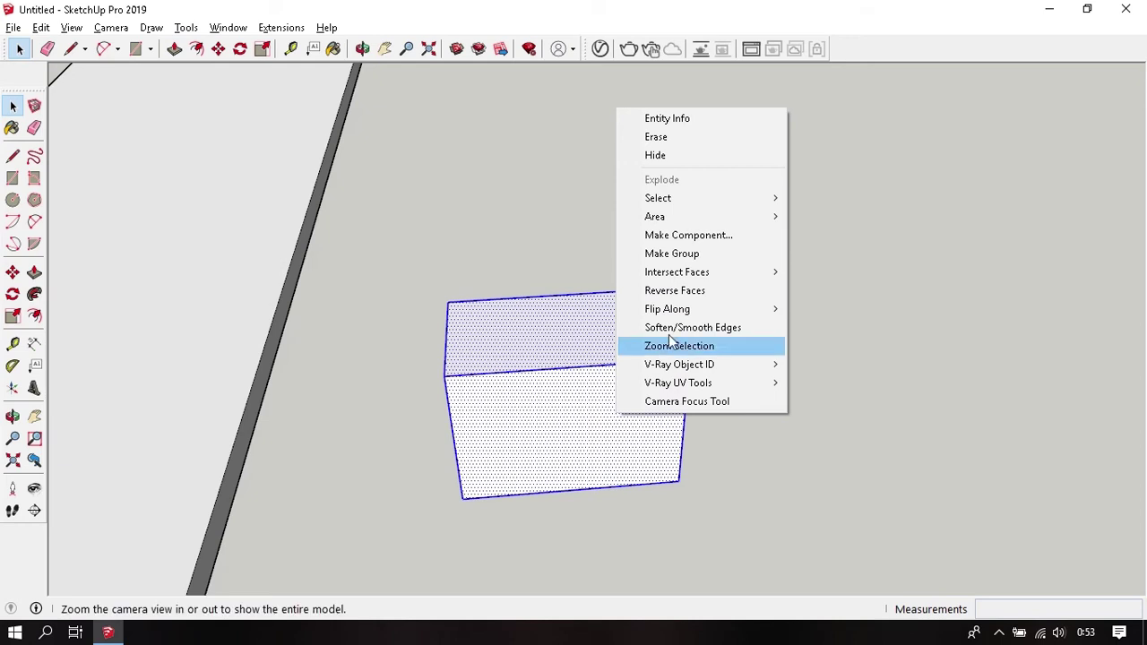
click(686, 254)
Pull a 30 mm band off the top of the box
mouse_move(560, 462)
middle_down()
mouse_move(685, 223)
mouse_move(615, 333)
mouse_move(640, 383)
mouse_move(591, 361)
middle_up()
click(625, 376)
key(p)
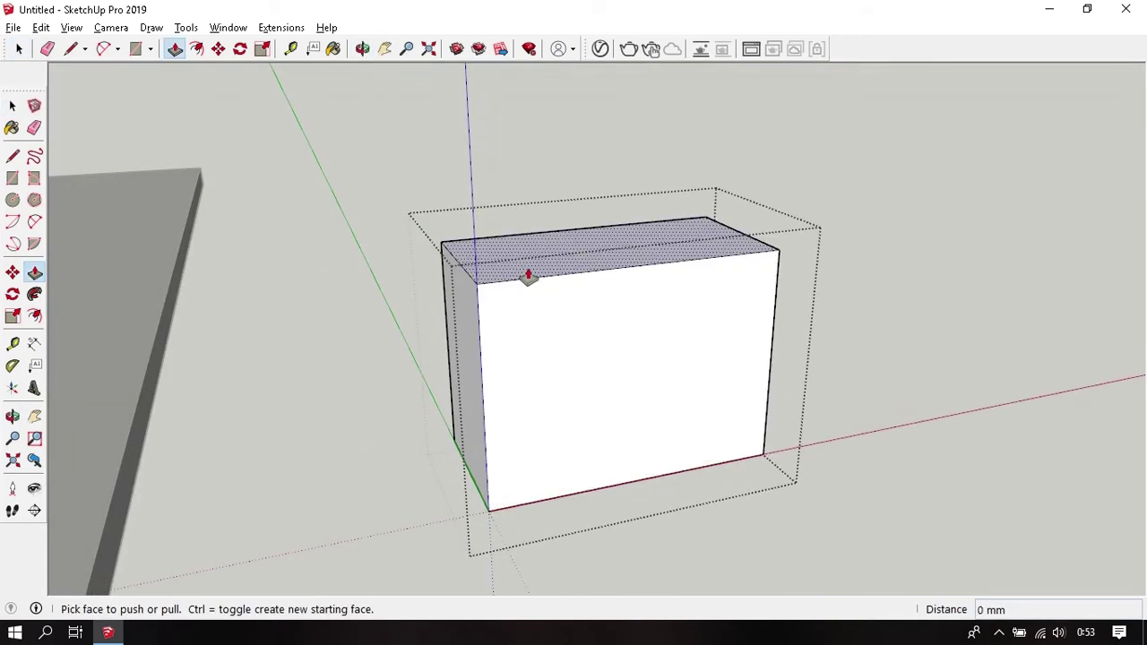
click(528, 274)
text(30)
key(Return)
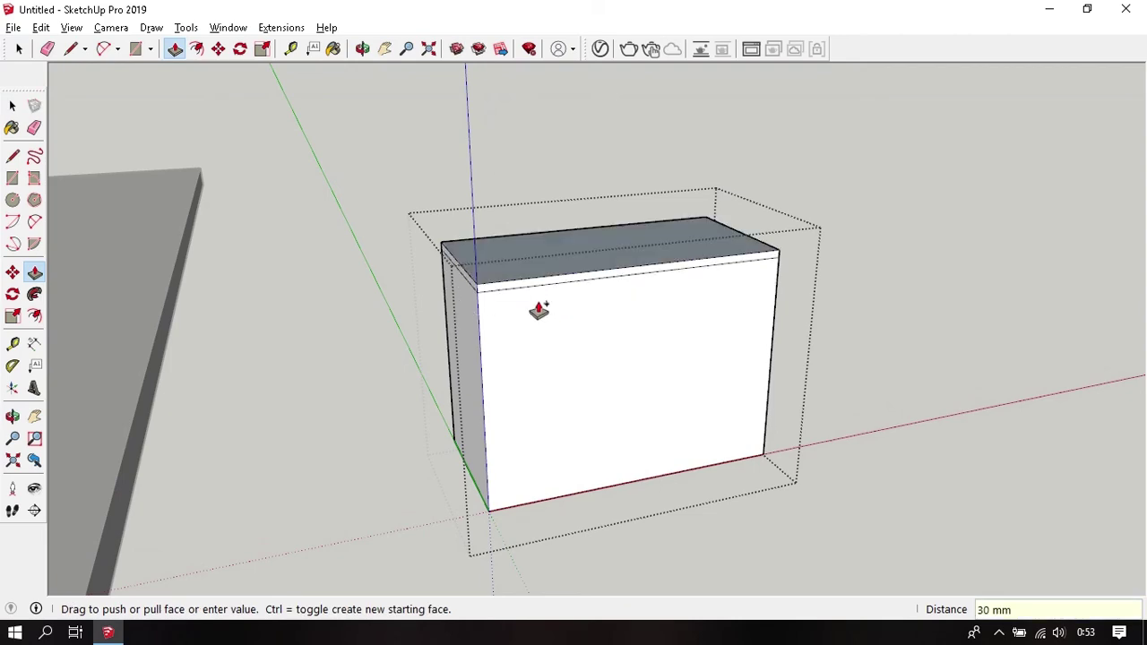
Pull a 50 mm base strip off the box's underside
mouse_move(538, 310)
middle_down()
mouse_move(592, 454)
mouse_move(562, 467)
middle_up()
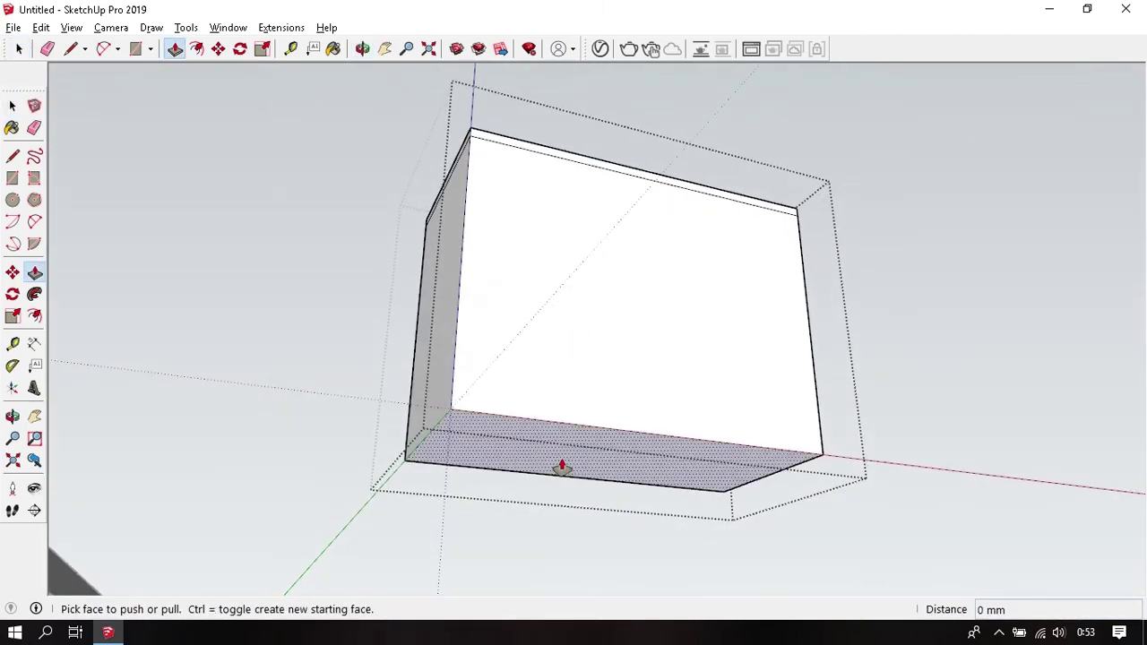
click(553, 451)
text(50)
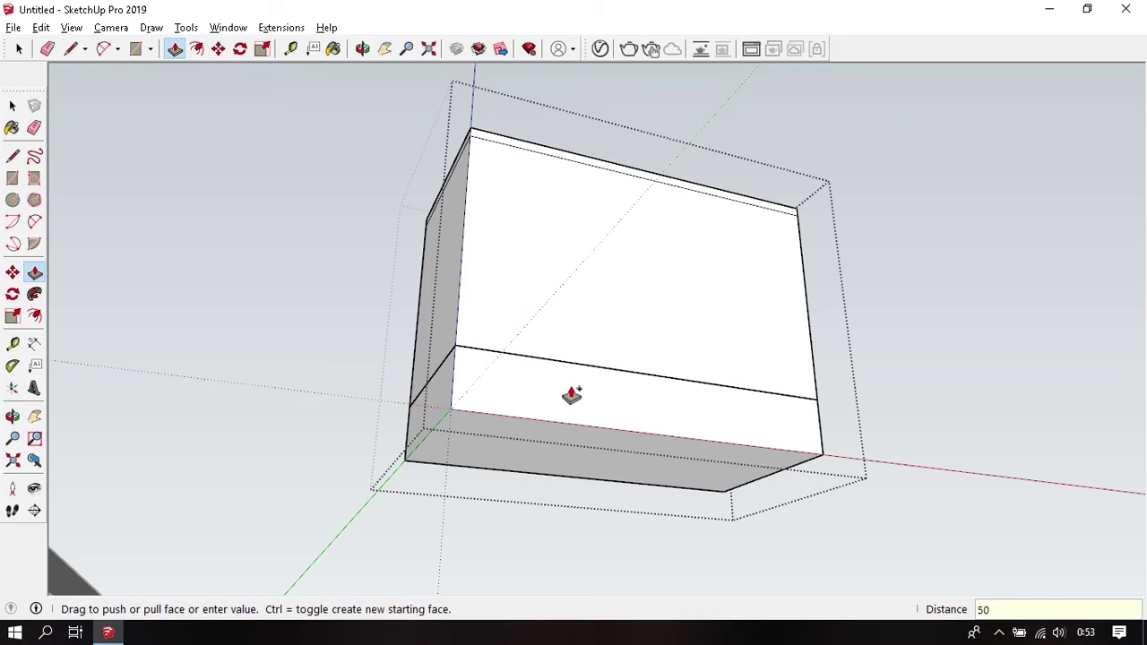
key(Return)
key(space)
Recess the base strip's front face 30 mm into the box
mouse_move(538, 389)
middle_down()
mouse_move(529, 528)
mouse_move(483, 501)
mouse_move(579, 505)
middle_up()
scroll(575, 501, up, 2)
key(p)
click(561, 497)
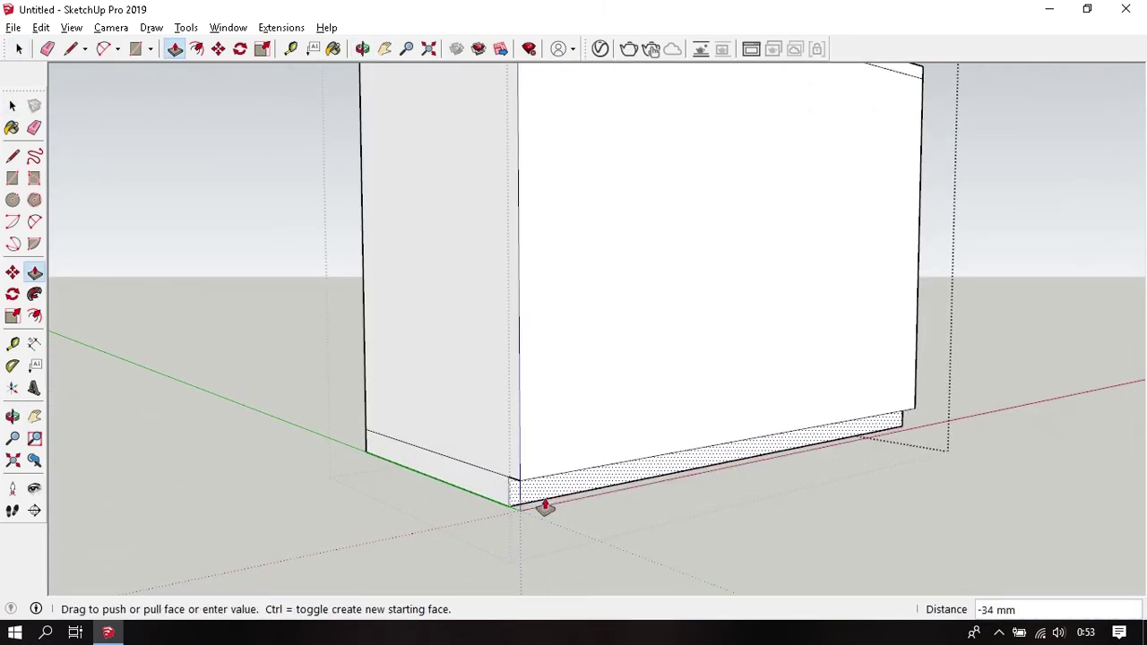
text(30)
key(Return)
scroll(544, 506, down, 5)
key(space)
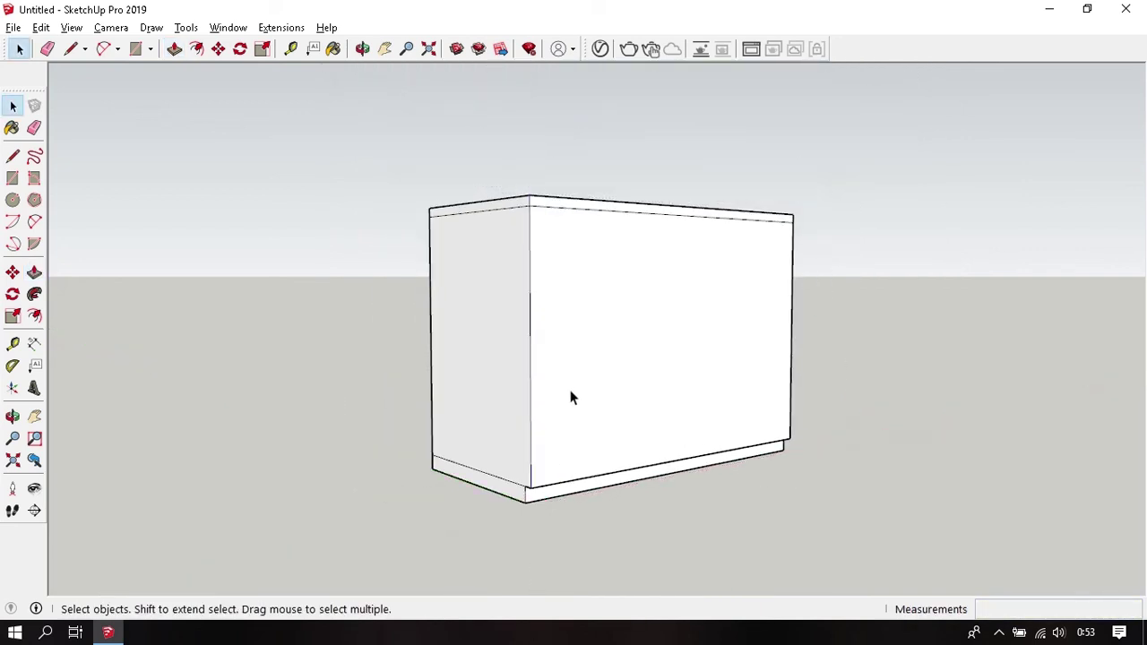
middle_drag(571, 398, 556, 386)
double_click(492, 441)
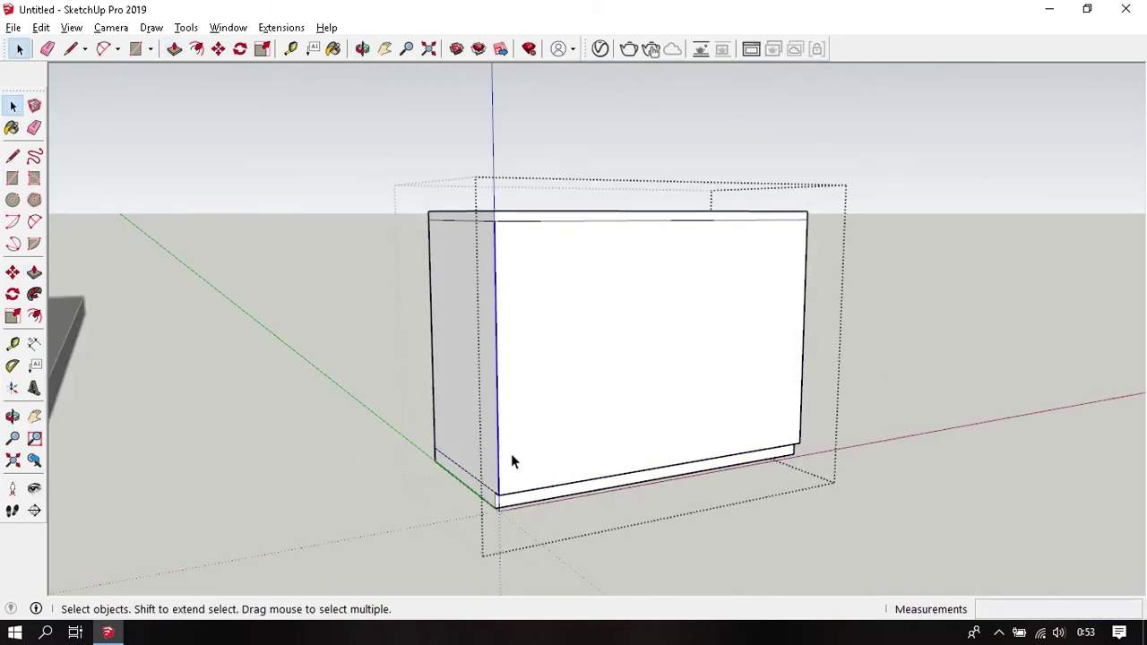
Copy the front's left vertical edge to the right corner and array it /4 into four equal panels
key(m)
key(ctrl)
click(499, 495)
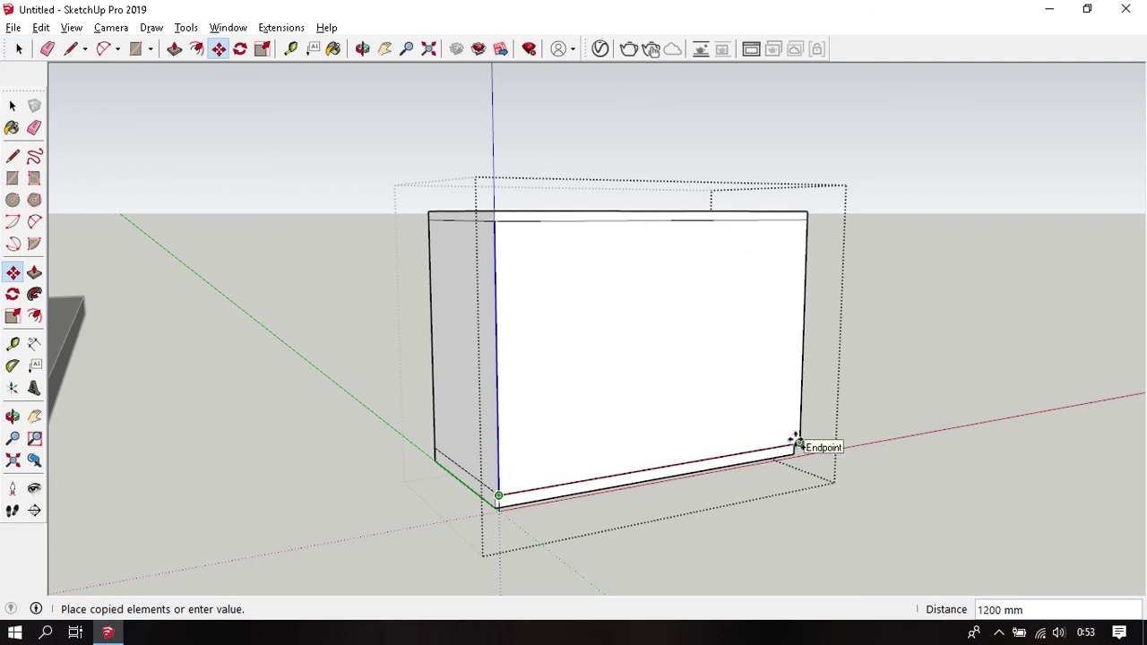
click(798, 443)
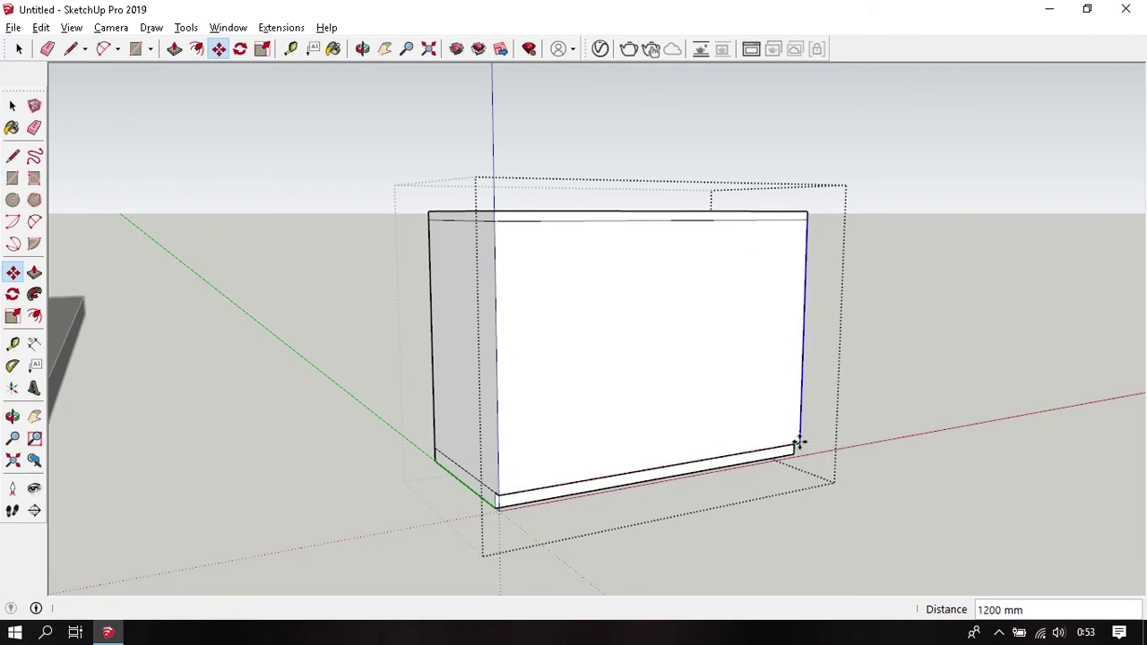
text(/4)
key(Return)
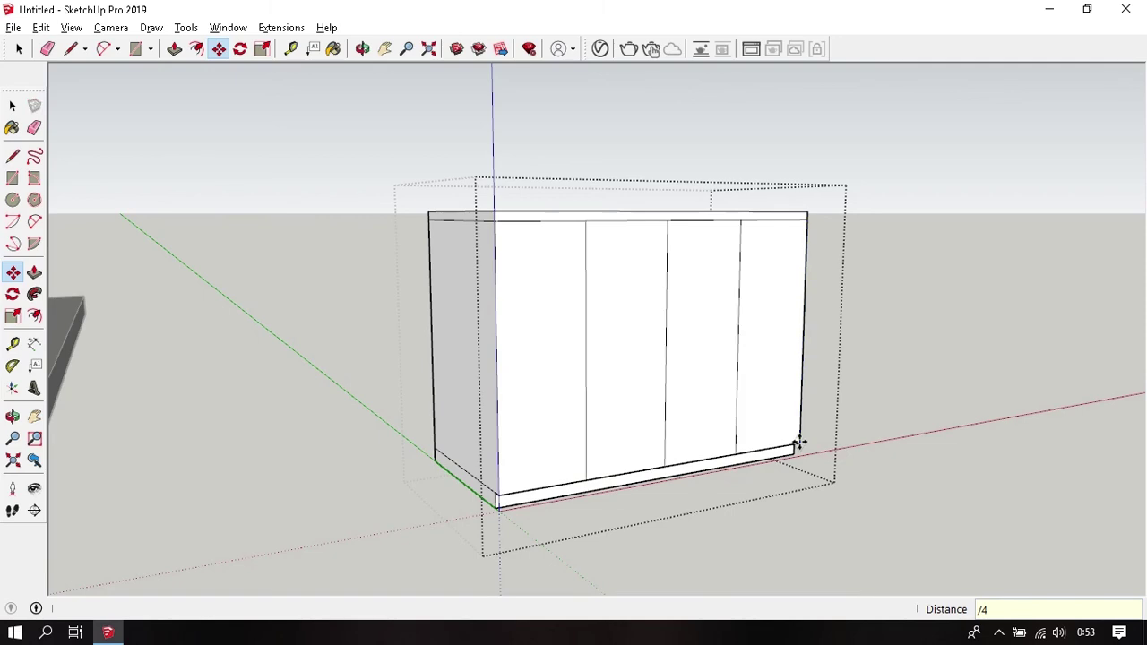
key(space)
mouse_move(794, 445)
middle_down()
mouse_move(563, 346)
mouse_move(640, 397)
mouse_move(790, 358)
mouse_move(597, 399)
mouse_move(797, 373)
middle_up()
scroll(769, 396, down, 2)
scroll(770, 395, down, 2)
mouse_move(717, 364)
middle_down()
mouse_move(696, 389)
mouse_move(717, 394)
mouse_move(739, 372)
mouse_move(860, 448)
middle_up()
scroll(761, 427, up, 2)
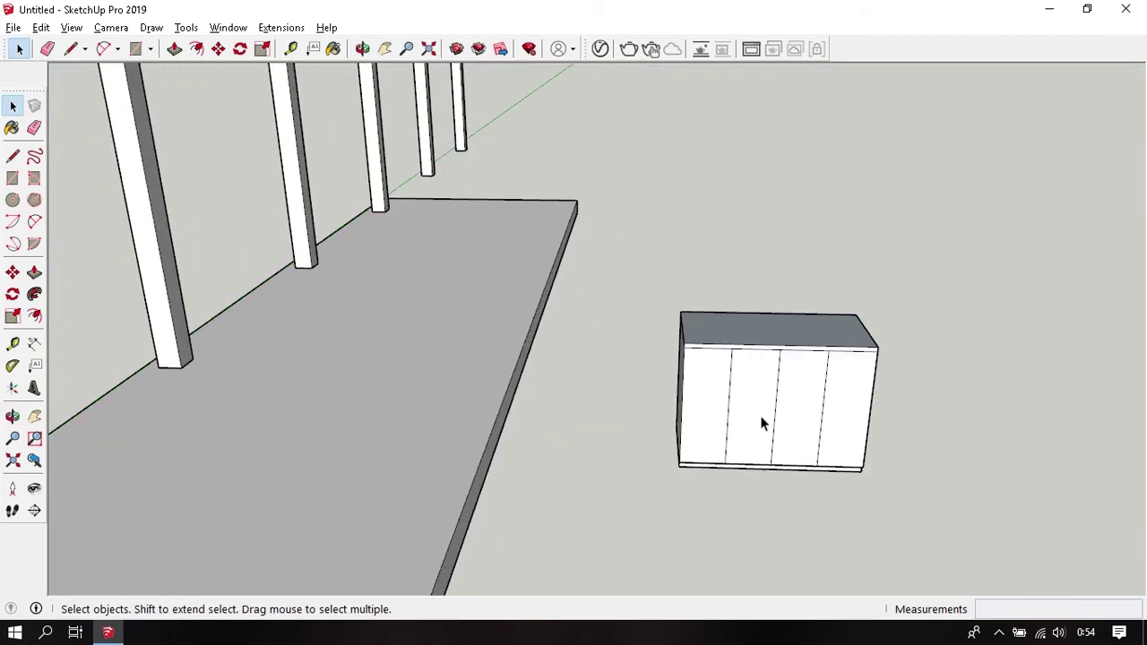
scroll(761, 424, up, 1)
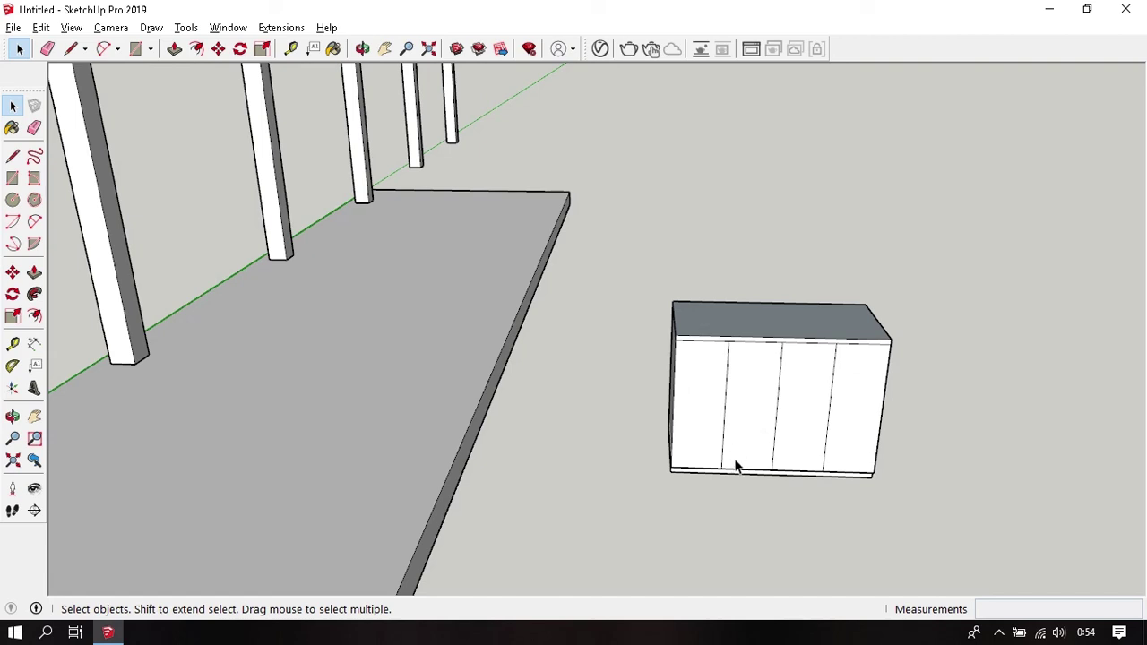
scroll(816, 433, down, 1)
scroll(816, 433, down, 2)
scroll(817, 433, down, 1)
mouse_move(816, 433)
middle_down()
mouse_move(726, 387)
mouse_move(692, 387)
middle_up()
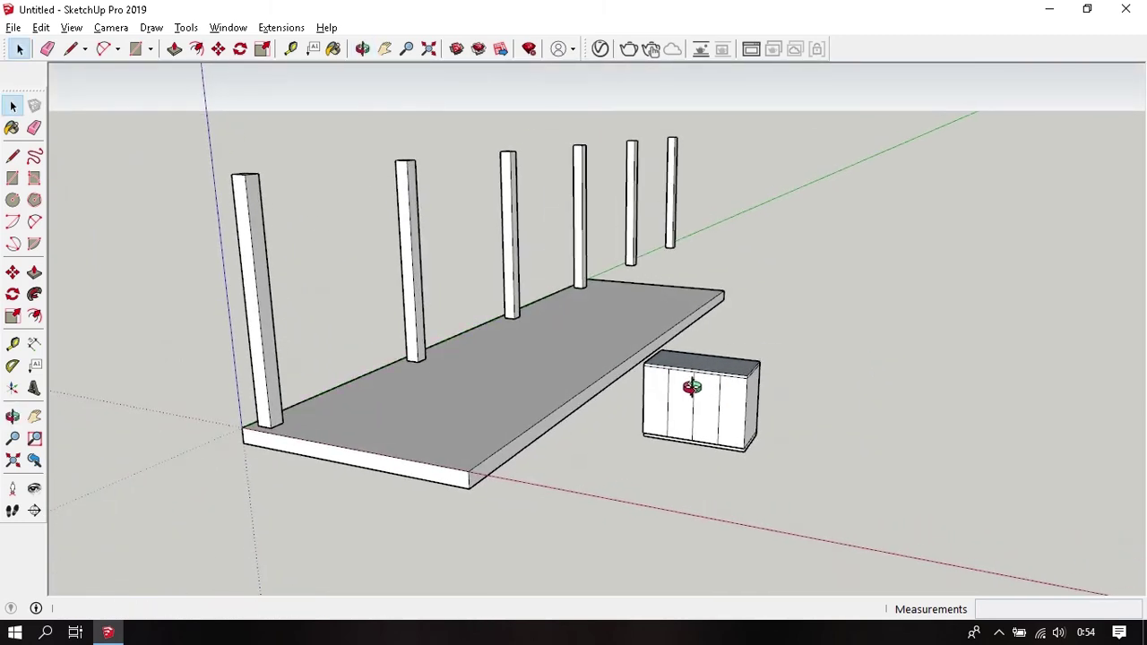